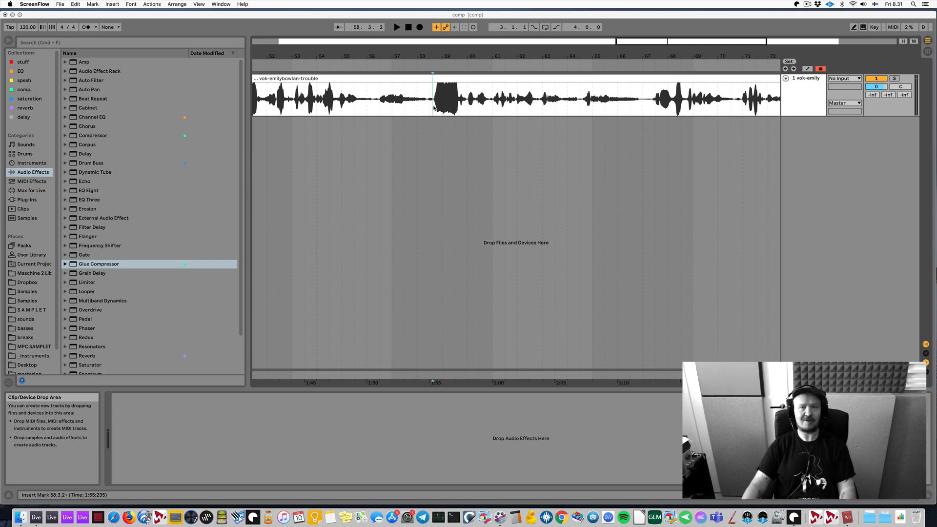
- Examine the vocal clip's waveform from about bar 58 to 69, comparing the loud phrase with the quieter ones
{"action": "scroll", "coordinate": [434, 108], "scroll_direction": "up", "scroll_amount": 3}
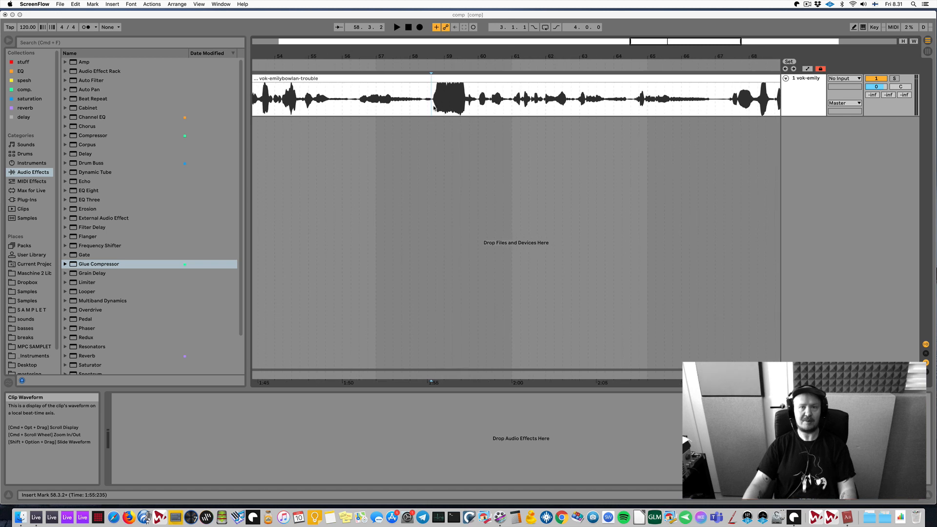
{"action": "scroll", "coordinate": [434, 108], "scroll_direction": "right", "scroll_amount": 3}
{"action": "scroll", "coordinate": [434, 109], "scroll_direction": "right", "scroll_amount": 1}
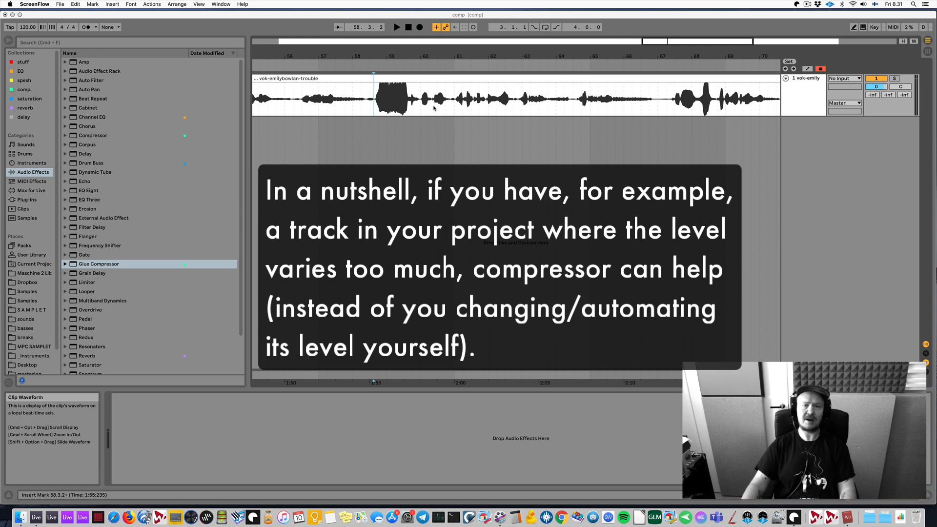
{"action": "scroll", "coordinate": [433, 108], "scroll_direction": "up", "scroll_amount": 1}
{"action": "scroll", "coordinate": [434, 108], "scroll_direction": "up", "scroll_amount": 3}
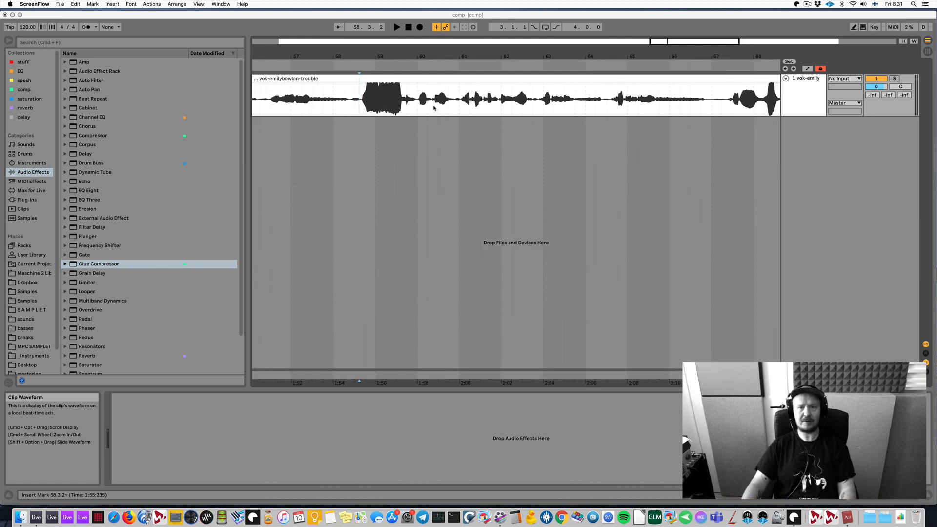
{"action": "scroll", "coordinate": [434, 108], "scroll_direction": "right", "scroll_amount": 2}
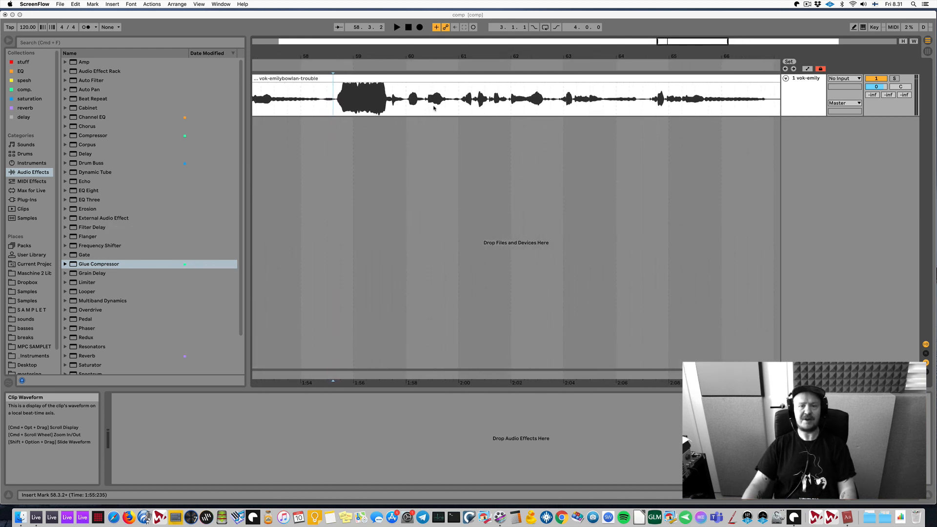
{"action": "scroll", "coordinate": [434, 107], "scroll_direction": "right", "scroll_amount": 3}
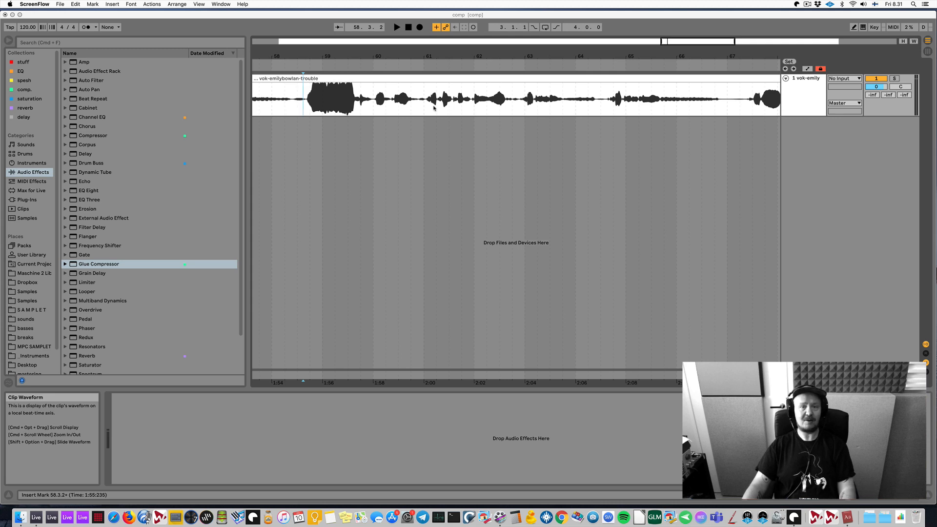
{"action": "scroll", "coordinate": [397, 154], "scroll_direction": "down", "scroll_amount": 1}
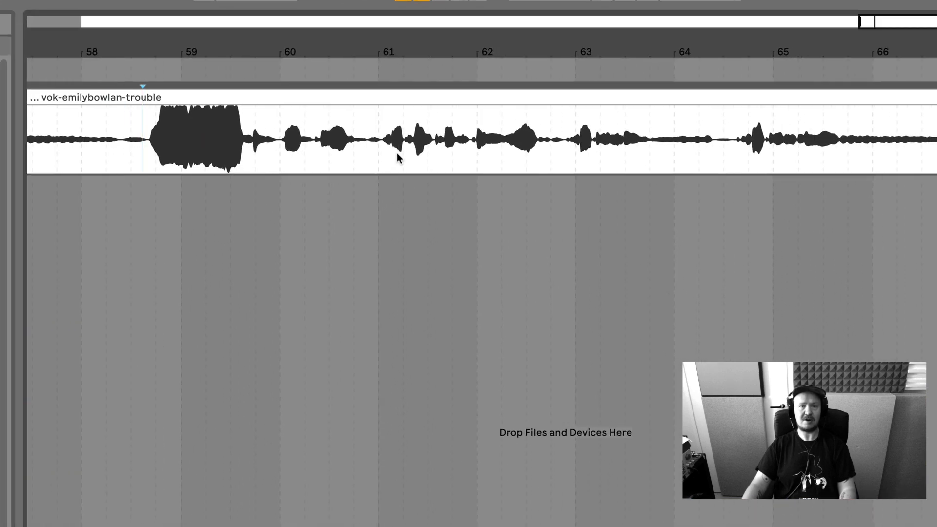
{"action": "scroll", "coordinate": [397, 154], "scroll_direction": "right", "scroll_amount": 2}
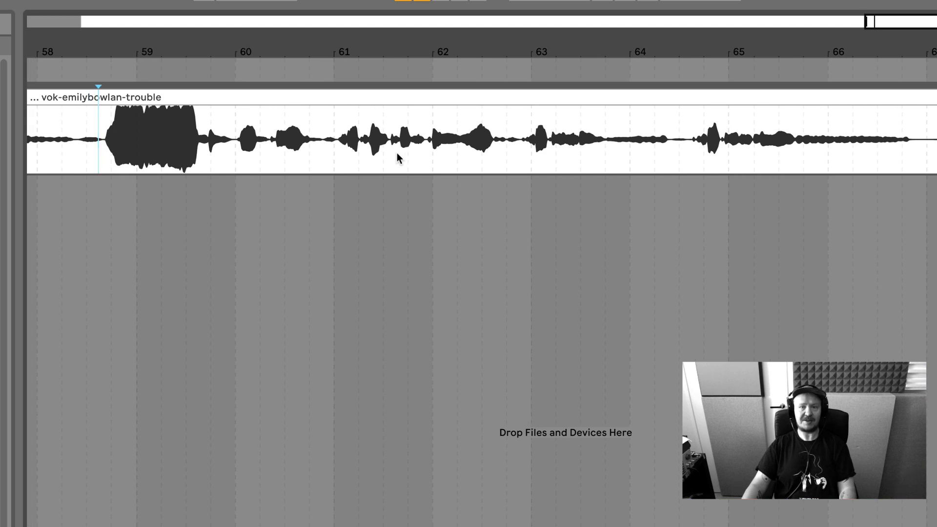
{"action": "scroll", "coordinate": [397, 153], "scroll_direction": "down", "scroll_amount": 1}
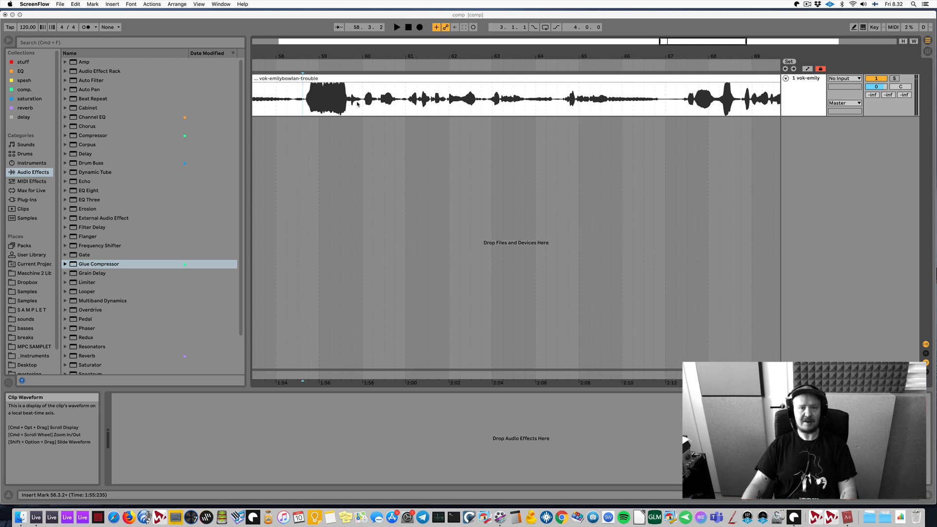
{"action": "scroll", "coordinate": [358, 103], "scroll_direction": "right", "scroll_amount": 2}
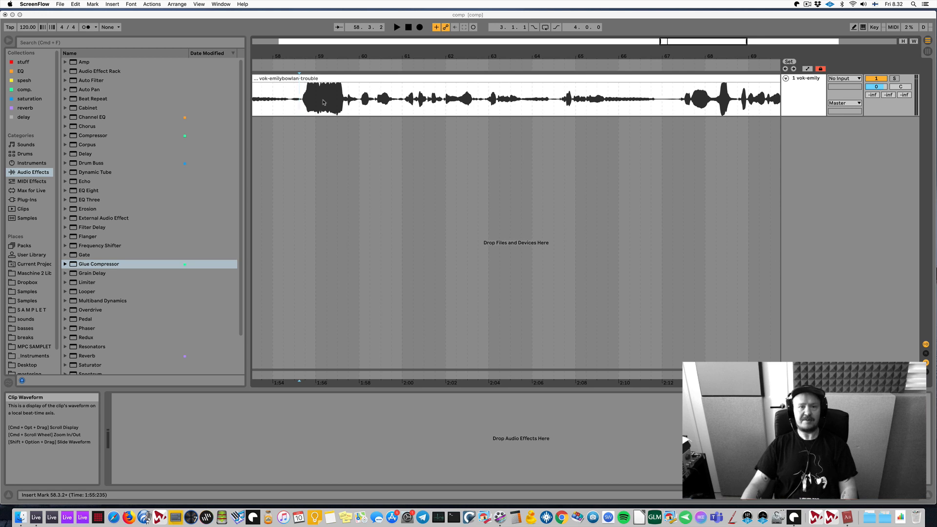
- Play the vocal from just before the loud phrase at bar 58.3.2, then replay its beginning and stop
{"action": "left_click", "coordinate": [300, 103]}
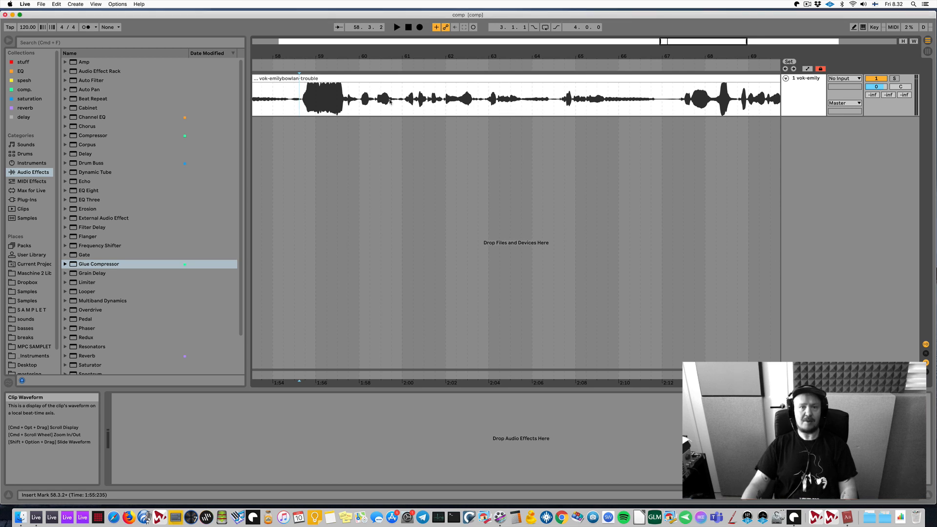
{"action": "key", "text": "space"}
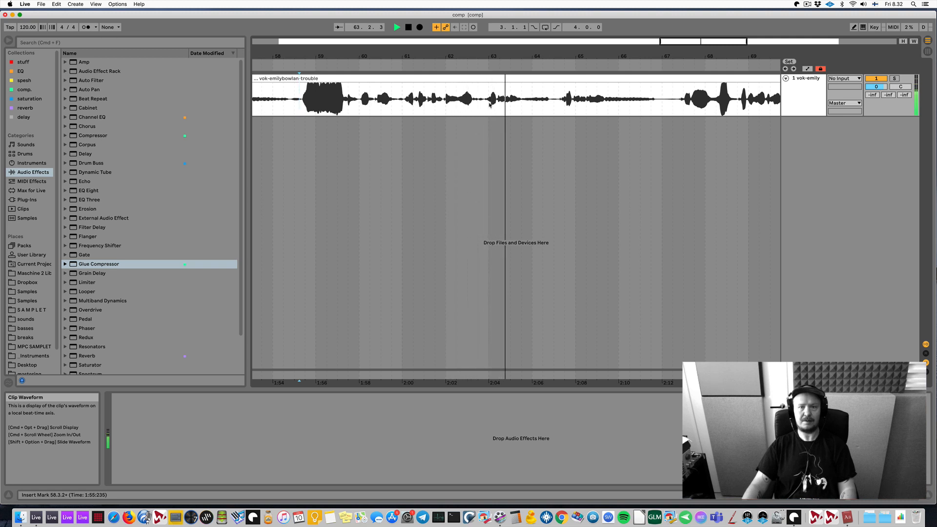
{"action": "key", "text": "space"}
{"action": "key", "text": "space"}
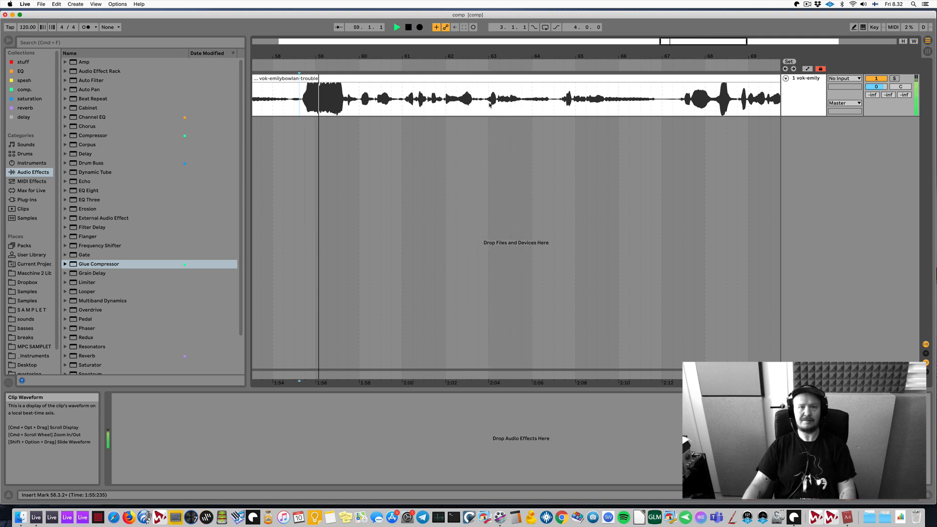
{"action": "key", "text": "space"}
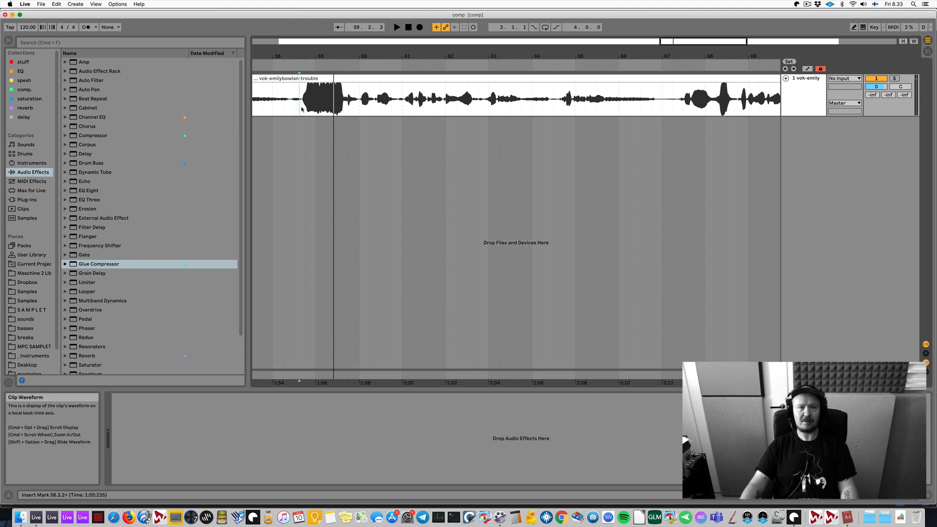
- Highlight the vocal from 58.3.3 to 65.2.3, then only the loud phrase around bar 59, and clear the selection
{"action": "left_click_drag", "start_coordinate": [301, 109], "coordinate": [592, 99]}
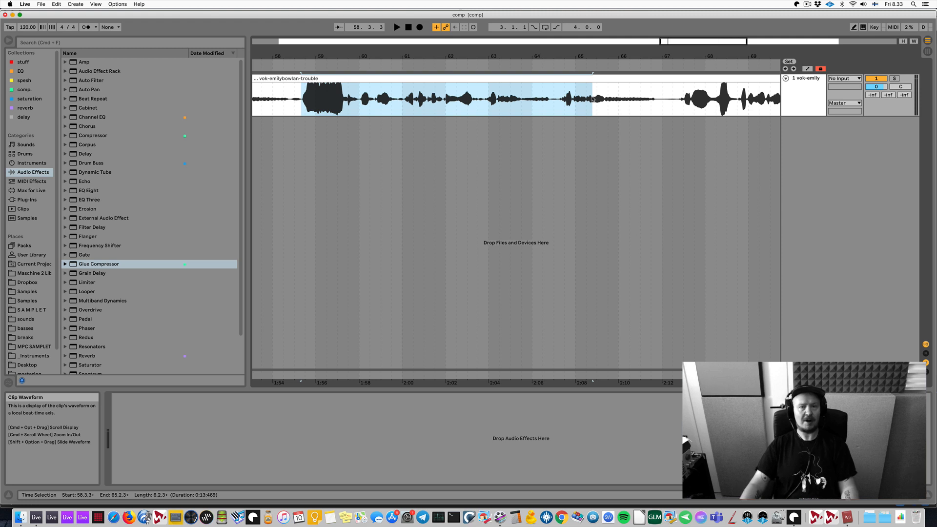
{"action": "left_click", "coordinate": [482, 103]}
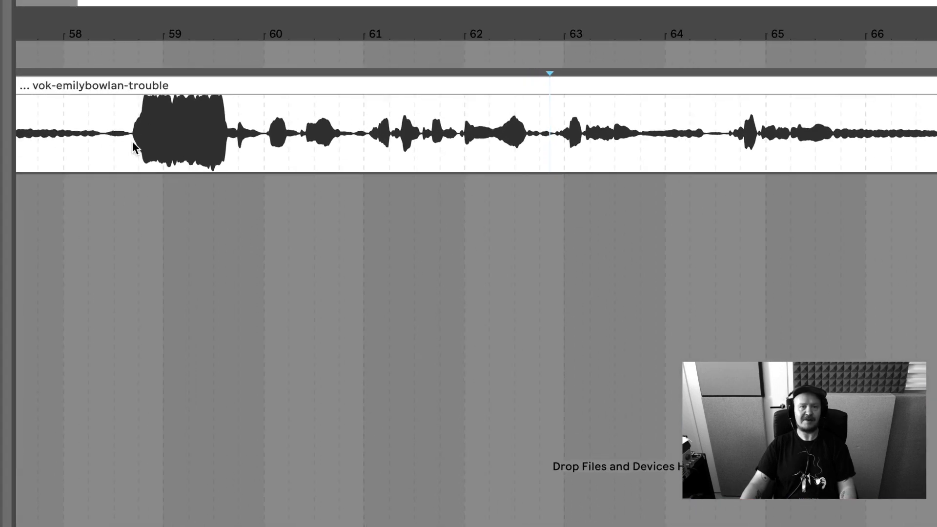
{"action": "left_click", "coordinate": [304, 102]}
{"action": "left_click_drag", "start_coordinate": [134, 143], "coordinate": [235, 139]}
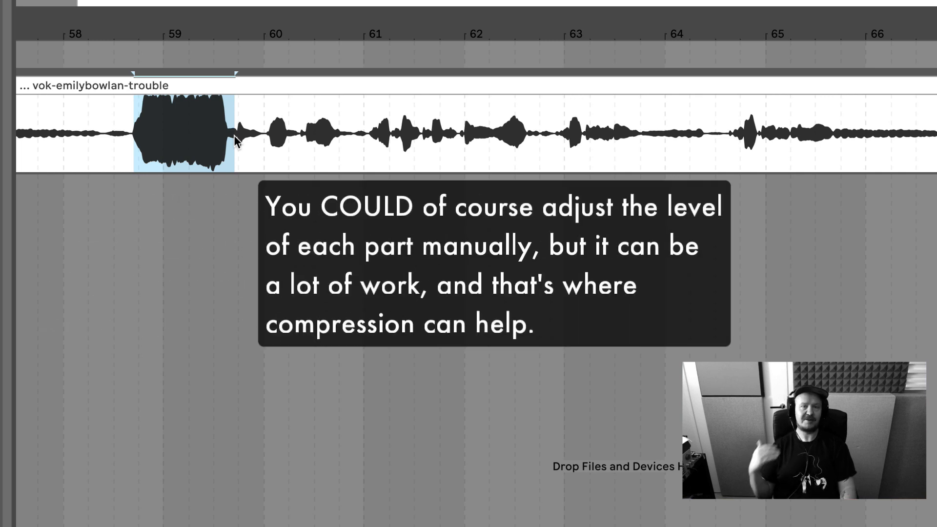
{"action": "left_click", "coordinate": [295, 142]}
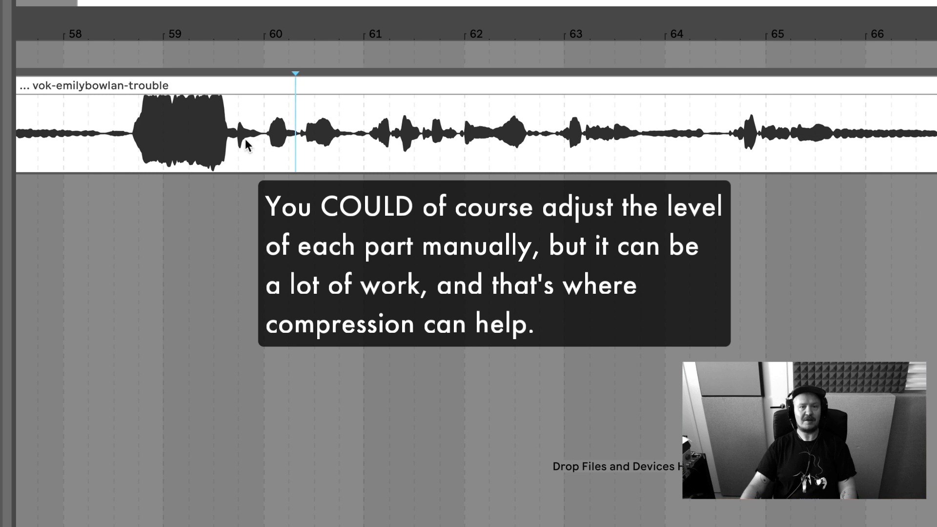
- Highlight the quieter vocal phrases between bars 61 and 64, then the loud phrase around bar 59 for comparison
{"action": "left_click_drag", "start_coordinate": [459, 145], "coordinate": [633, 142]}
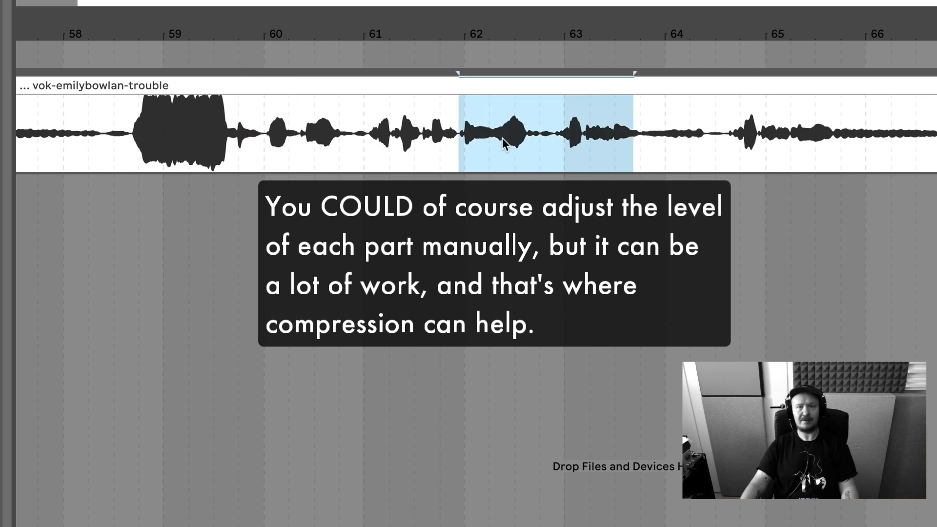
{"action": "left_click", "coordinate": [445, 146]}
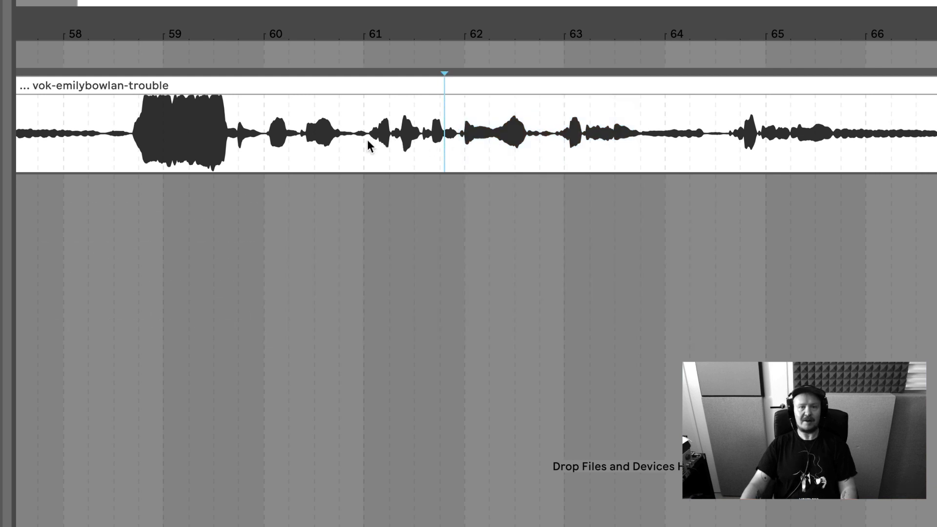
{"action": "left_click_drag", "start_coordinate": [368, 144], "coordinate": [711, 141]}
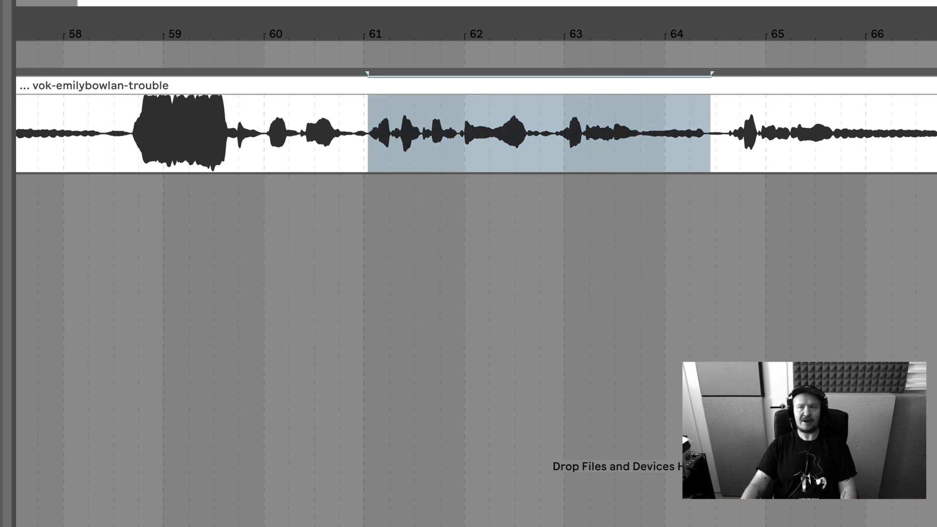
{"action": "left_click", "coordinate": [394, 148]}
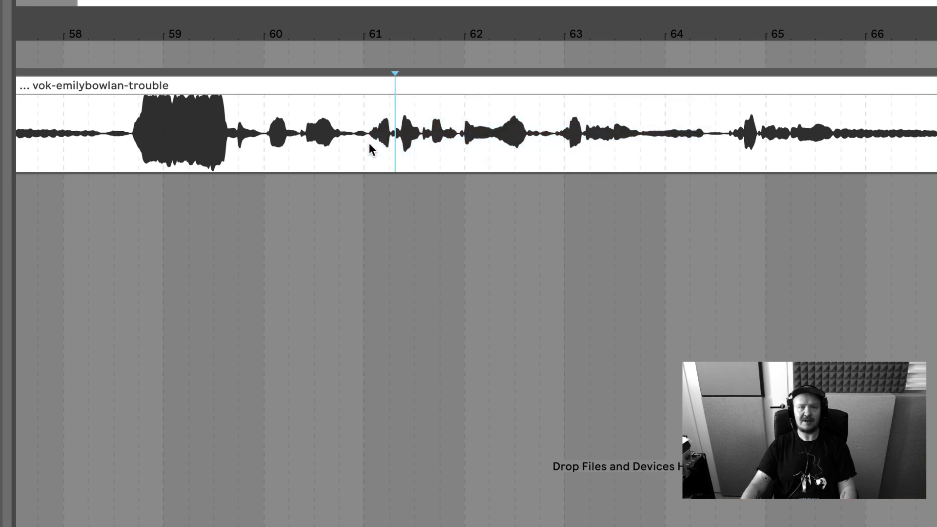
{"action": "left_click_drag", "start_coordinate": [125, 154], "coordinate": [260, 155]}
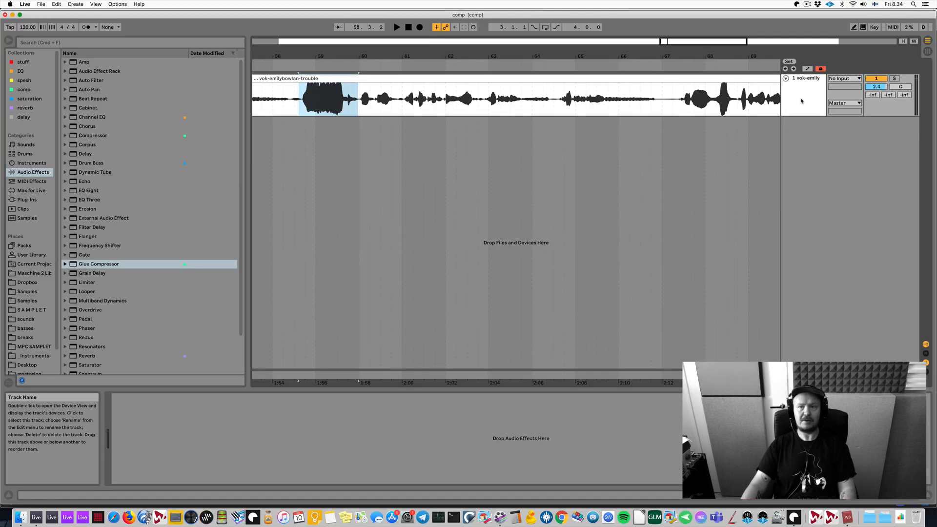
- Add a Compressor to the vocal track, set the insert mark at 58.3.2, and turn off the compressor's Makeup option
{"action": "left_click", "coordinate": [801, 100]}
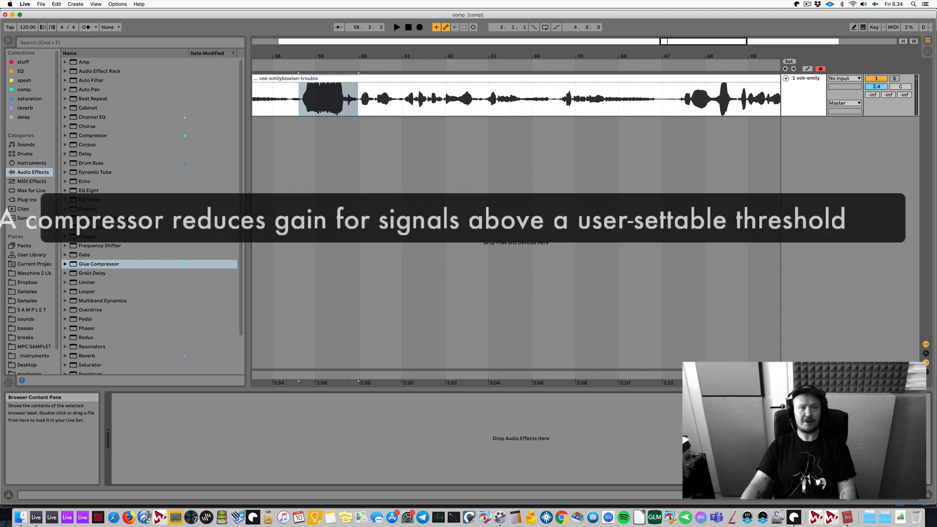
{"action": "double_click", "coordinate": [93, 135]}
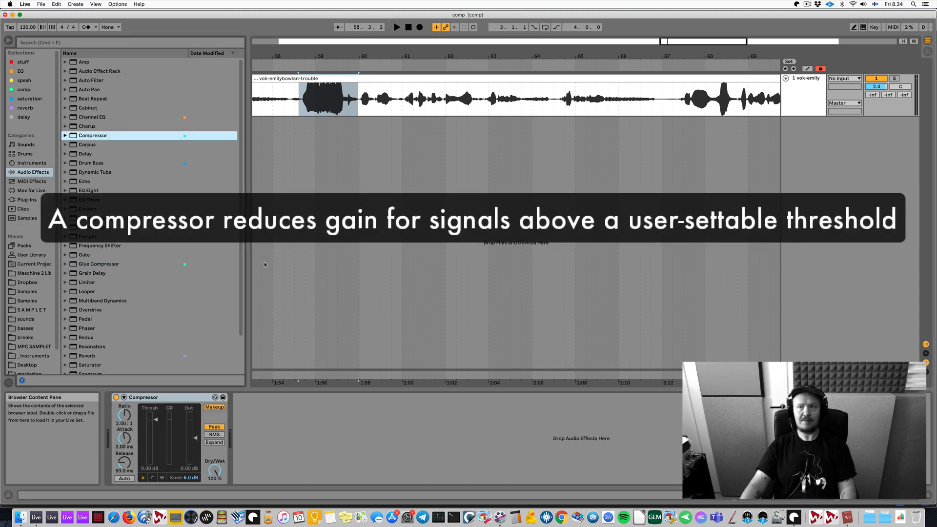
{"action": "left_click", "coordinate": [299, 101]}
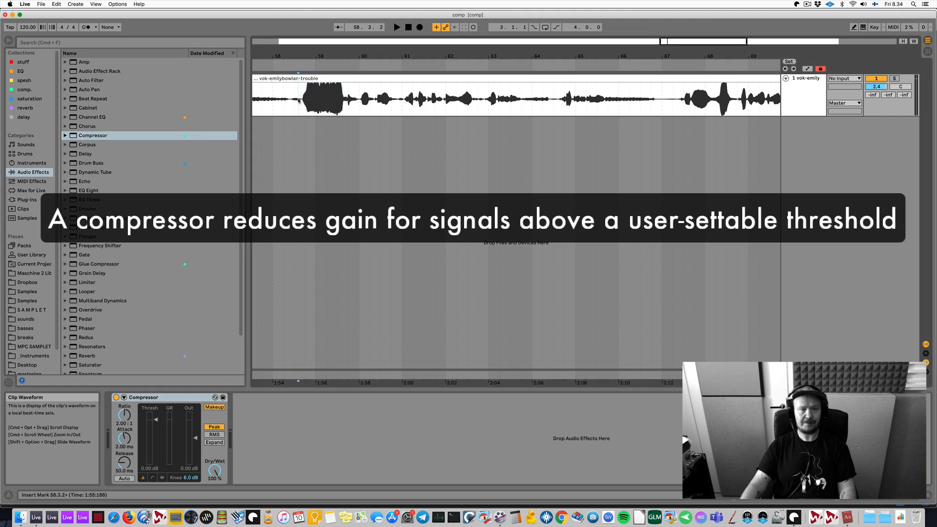
{"action": "left_click", "coordinate": [216, 408]}
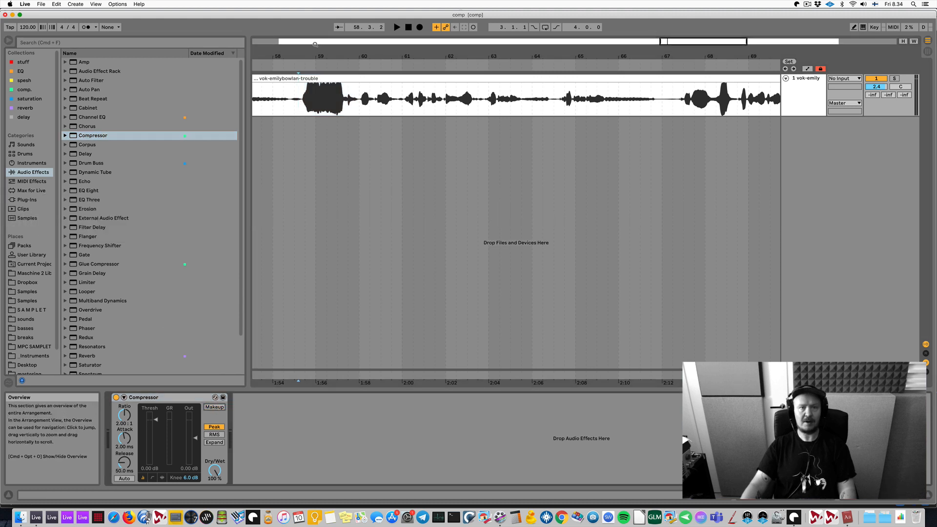
- Play the loud vocal phrase and watch the Compressor's threshold, gain reduction and output meters
{"action": "left_click_drag", "start_coordinate": [302, 57], "coordinate": [368, 67]}
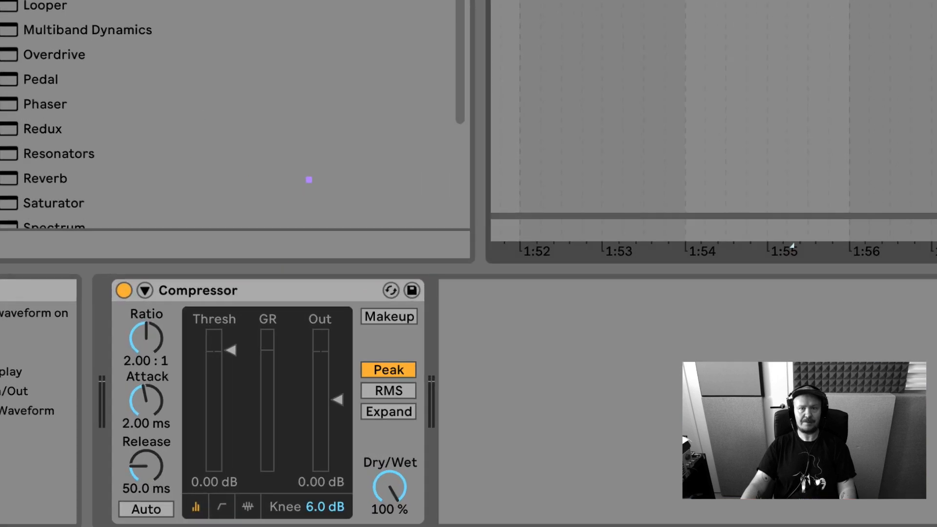
{"action": "key", "text": "space"}
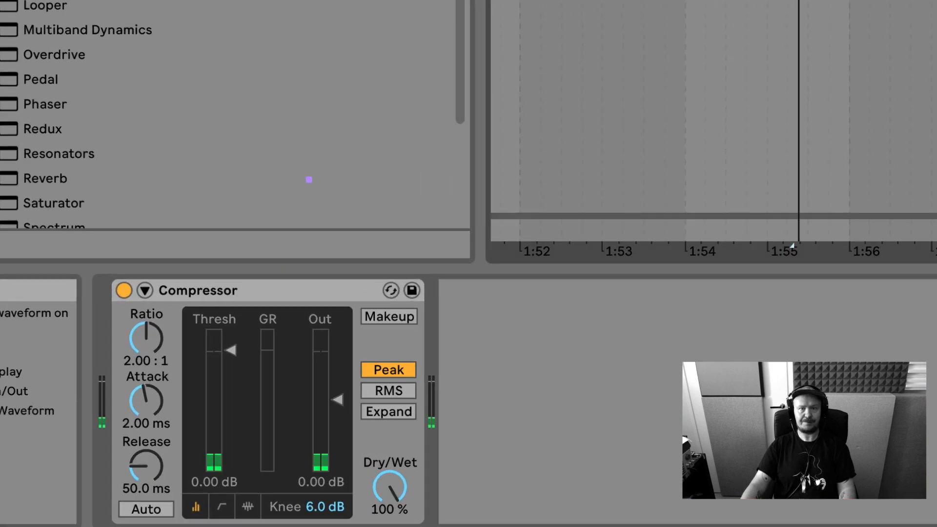
{"action": "key", "text": "space"}
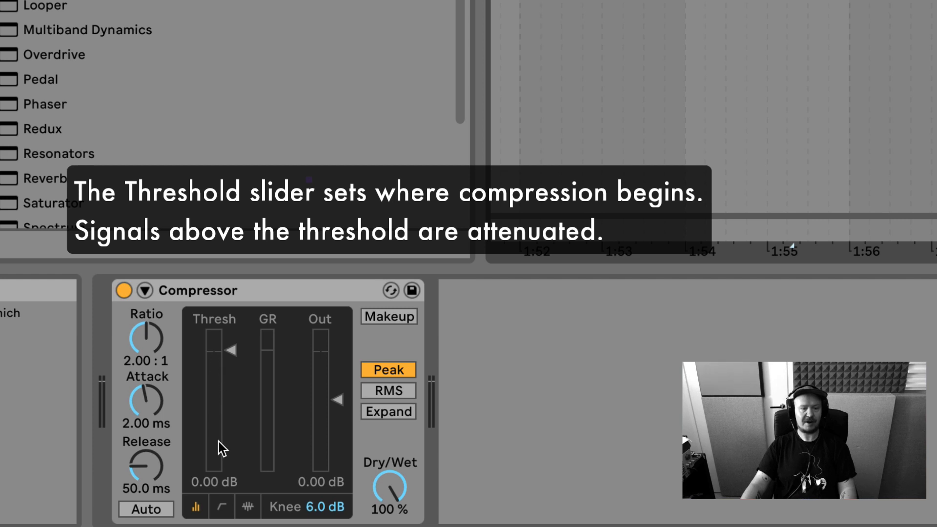
- Watch the vocal track's mixer level meter in Session View during playback, then return to Arrangement View
{"action": "key", "text": "Tab"}
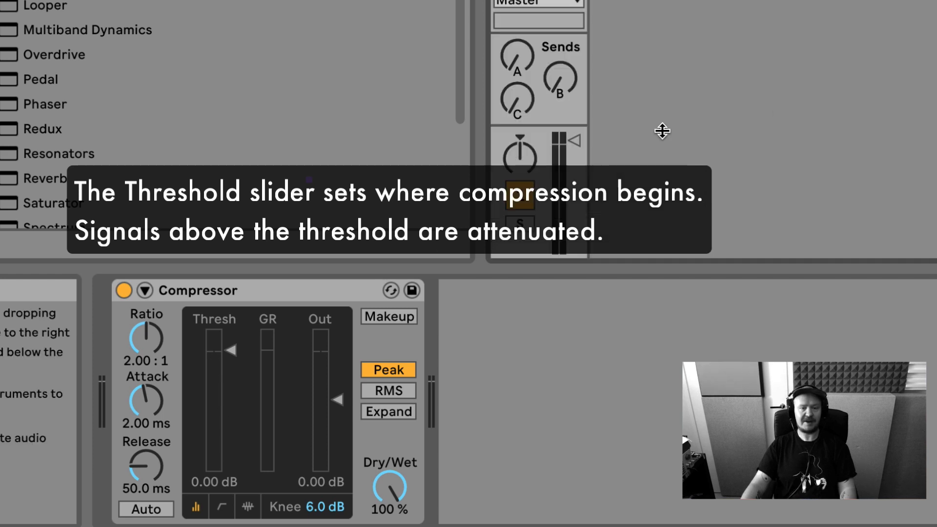
{"action": "key", "text": "space"}
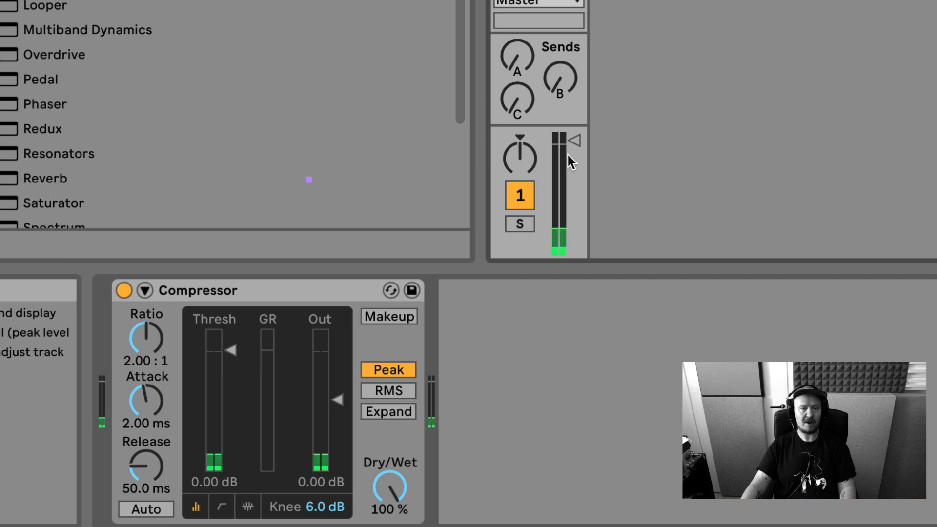
{"action": "key", "text": "space"}
{"action": "key", "text": "Tab"}
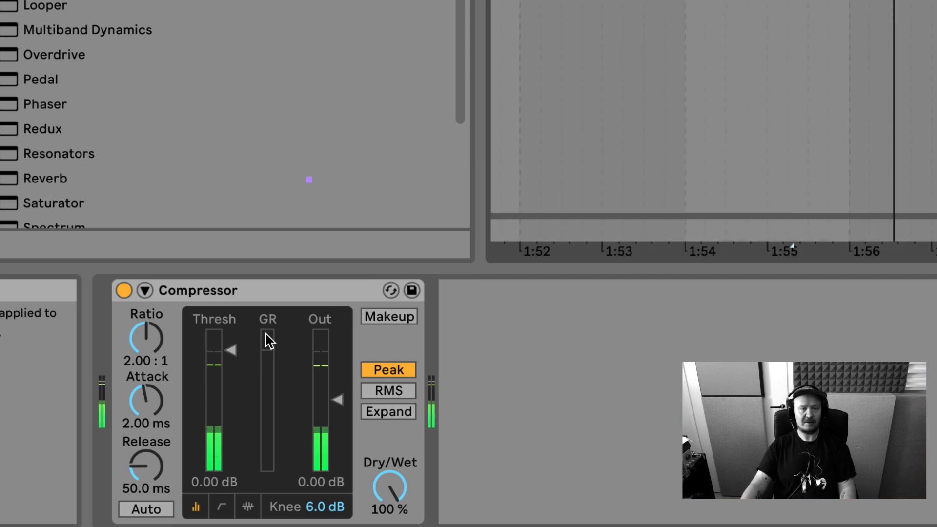
- Lower the Compressor's threshold to -11.6 dB and stop playback of the loud vocal phrase
{"action": "mouse_move", "coordinate": [231, 352]}
{"action": "left_mouse_down"}
{"action": "mouse_move", "coordinate": [232, 394]}
{"action": "mouse_move", "coordinate": [232, 352]}
{"action": "left_mouse_up"}
{"action": "key", "text": "space"}
{"action": "key", "text": "space"}
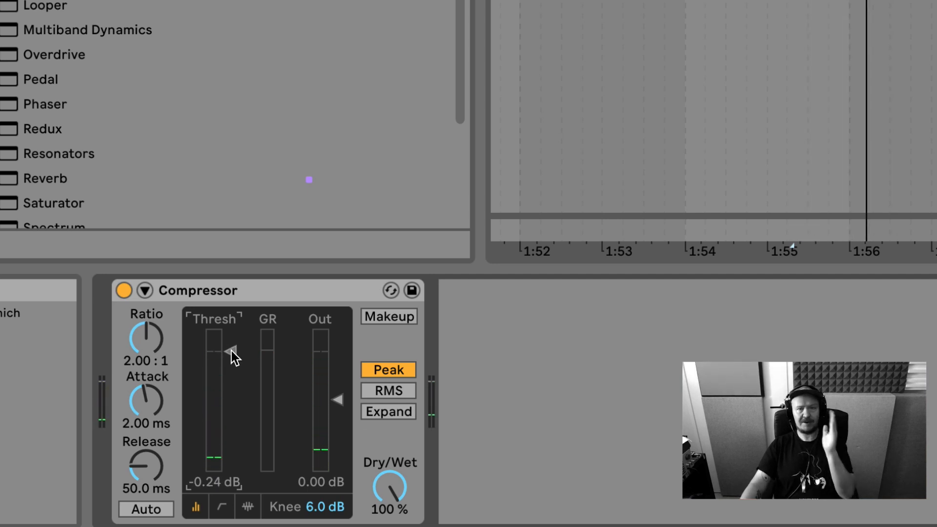
{"action": "left_click_drag", "start_coordinate": [232, 351], "coordinate": [232, 391]}
{"action": "key", "text": "space"}
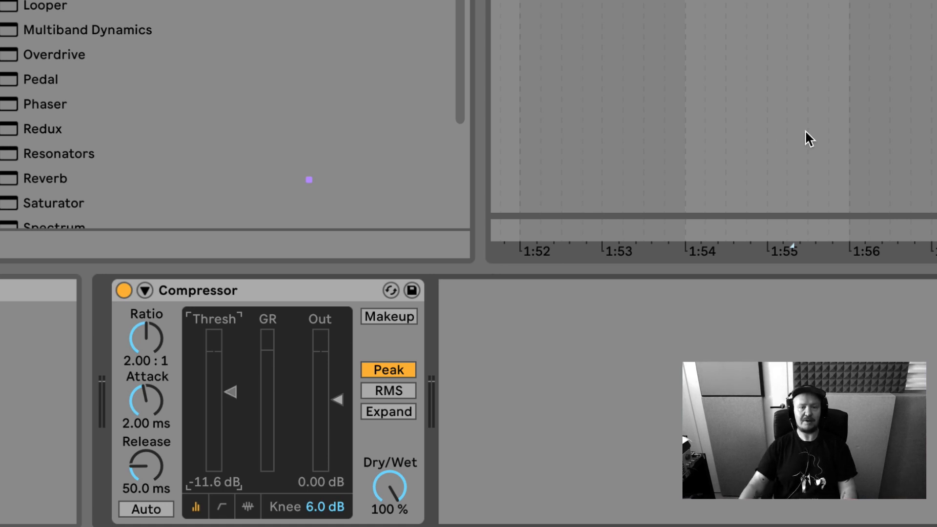
- In Session View, lower the vocal track's volume fader, restore its level, and return to Arrangement View
{"action": "key", "text": "Tab"}
{"action": "left_click_drag", "start_coordinate": [573, 139], "coordinate": [573, 159]}
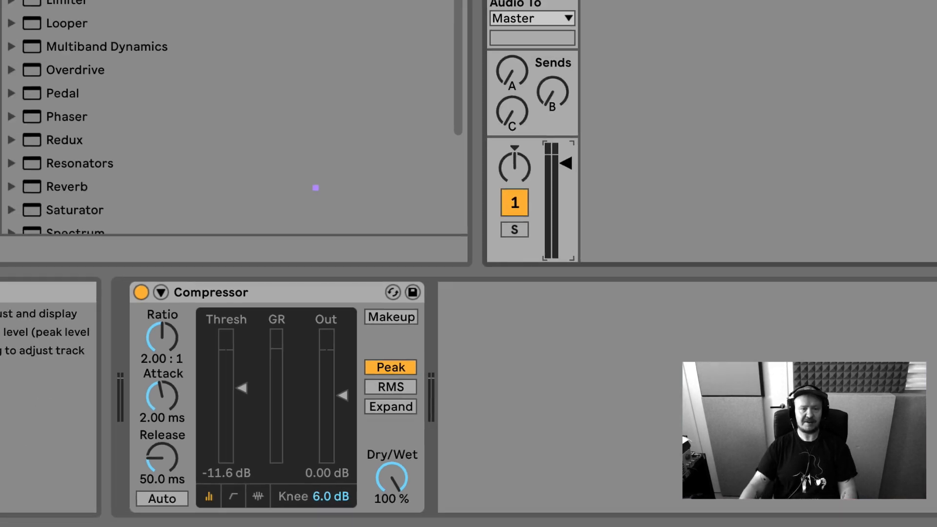
{"action": "mouse_move", "coordinate": [532, 206]}
{"action": "left_mouse_down"}
{"action": "mouse_move", "coordinate": [532, 214]}
{"action": "mouse_move", "coordinate": [532, 191]}
{"action": "mouse_move", "coordinate": [532, 201]}
{"action": "left_mouse_up"}
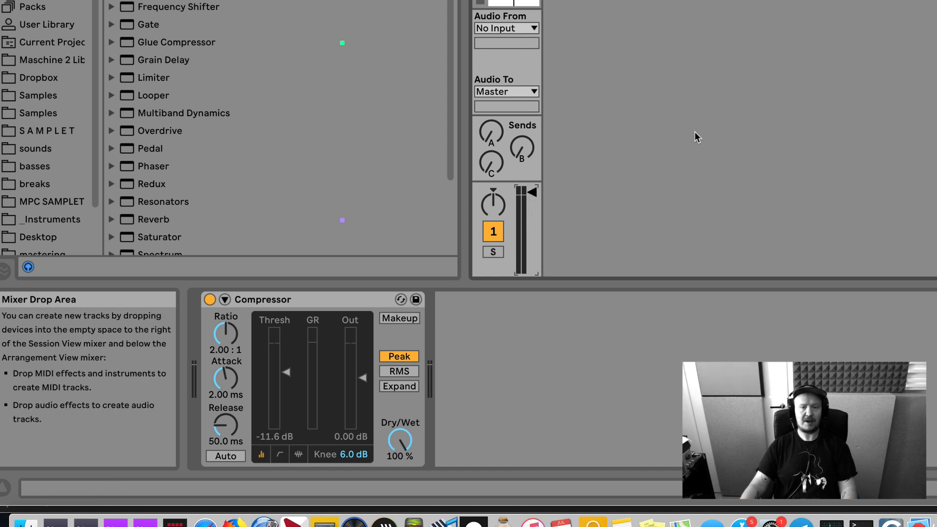
{"action": "key", "text": "Tab"}
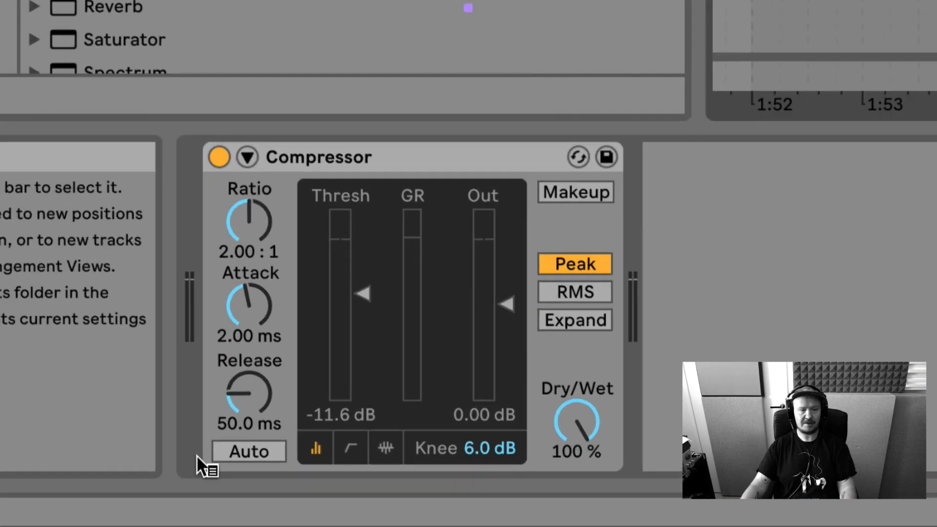
- Play the loud vocal phrase with the Compressor's threshold raised to -0.97 dB, and set the threshold to -11.2 dB
{"action": "key", "text": "space"}
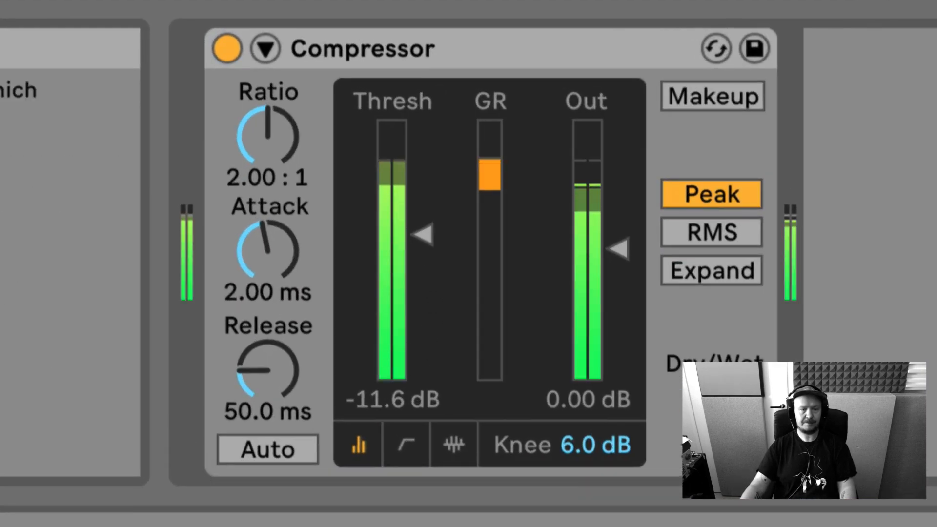
{"action": "left_click_drag", "start_coordinate": [423, 235], "coordinate": [422, 166]}
{"action": "key", "text": "space"}
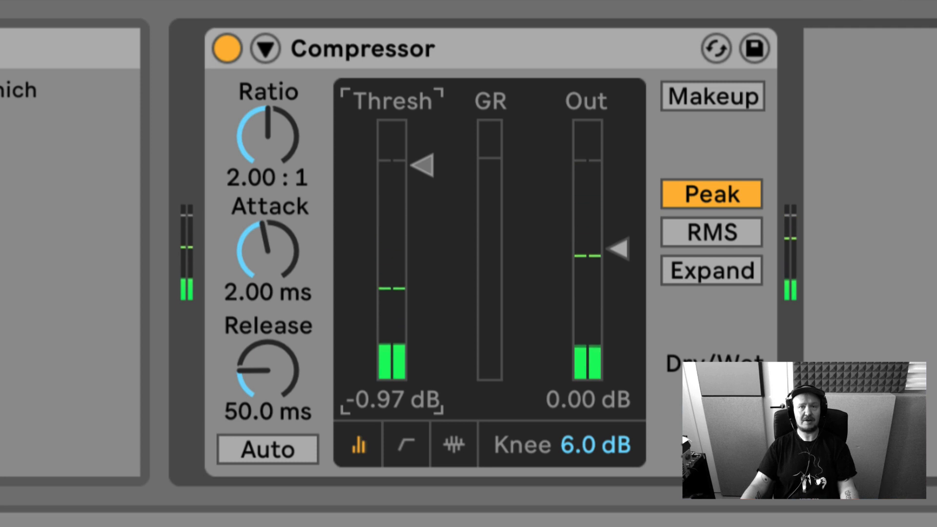
{"action": "left_click_drag", "start_coordinate": [422, 165], "coordinate": [426, 236]}
{"action": "key", "text": "space"}
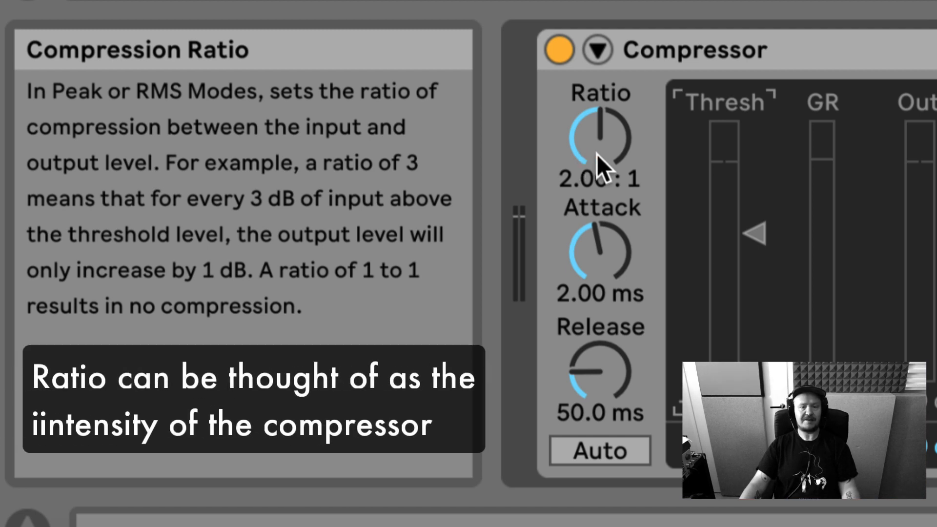
- Try Compressor ratios of 3.01:1 and 6.00:1, and set the ratio to 3.99:1
{"action": "left_click_drag", "start_coordinate": [596, 154], "coordinate": [596, 64]}
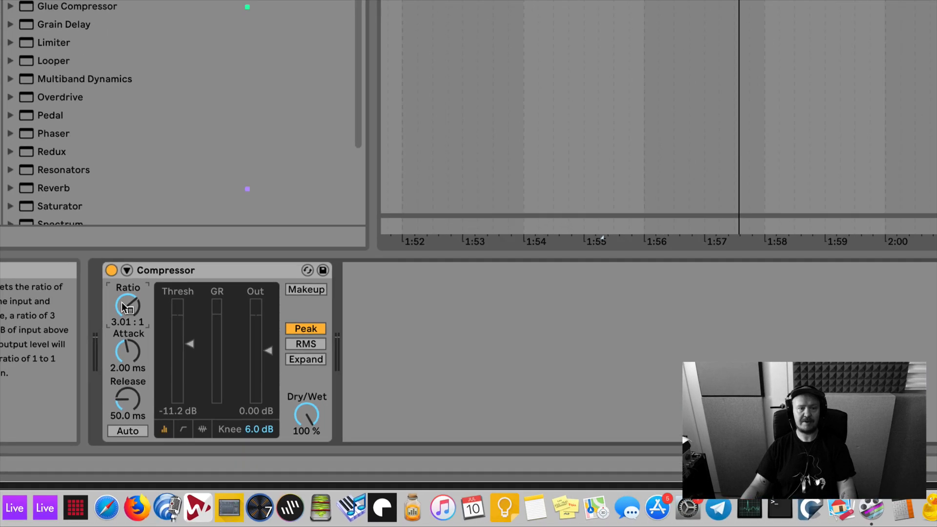
{"action": "mouse_move", "coordinate": [204, 353]}
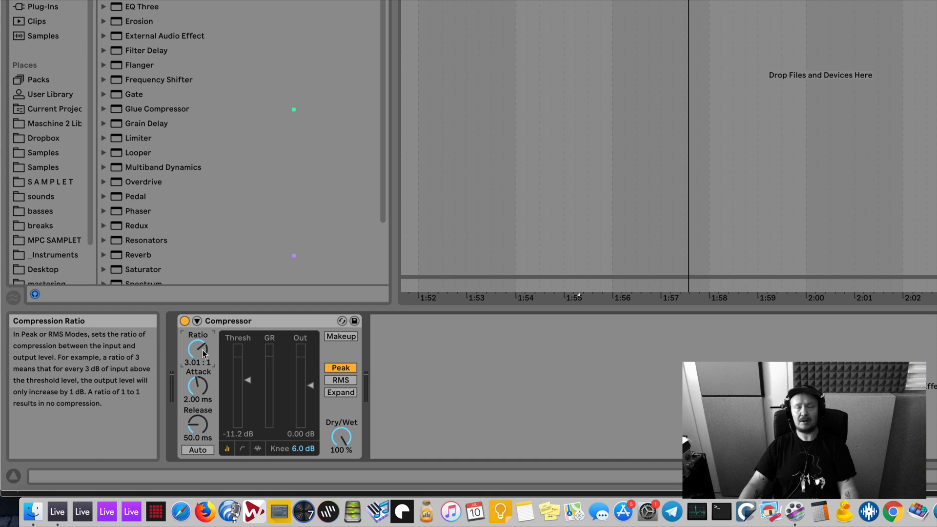
{"action": "left_click_drag", "start_coordinate": [204, 354], "coordinate": [204, 335]}
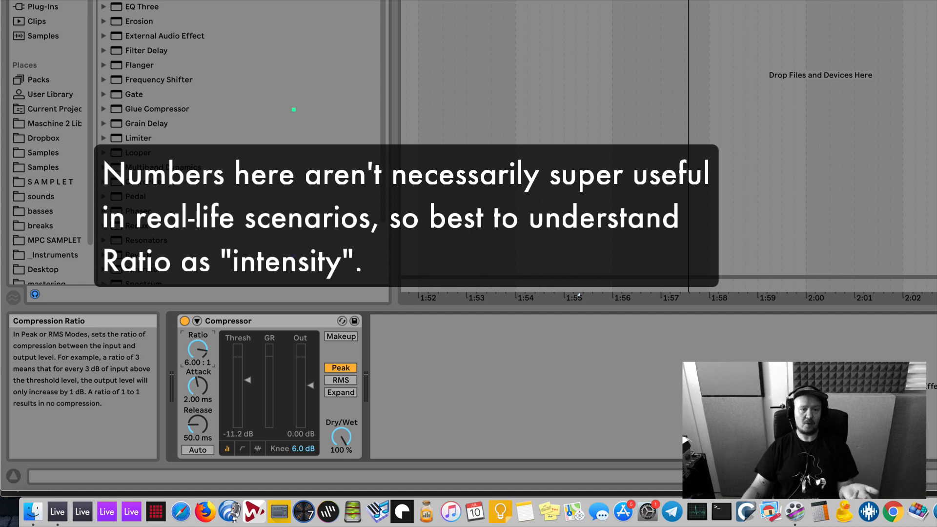
{"action": "left_click_drag", "start_coordinate": [198, 350], "coordinate": [197, 345]}
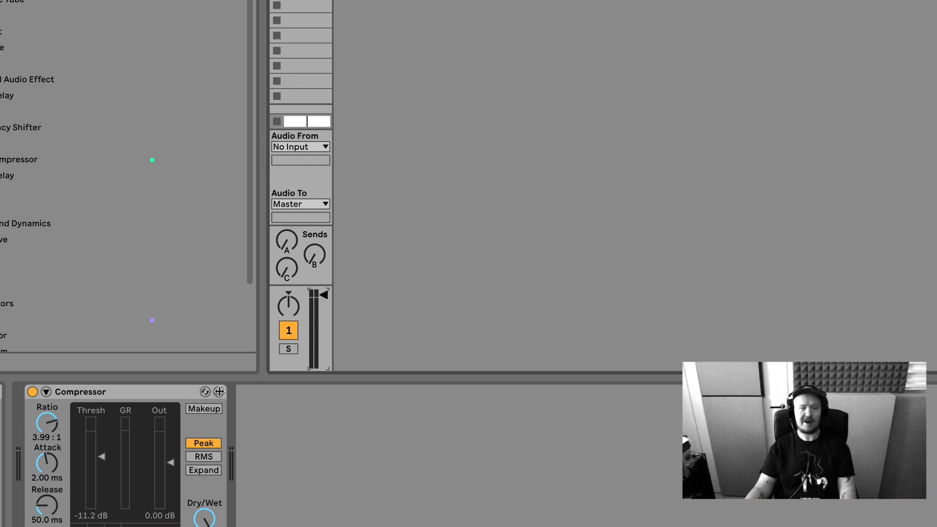
- Select the Compressor's Release control, and pull the vocal track's volume fader down and back up to mimic the release
{"action": "left_click", "coordinate": [51, 504]}
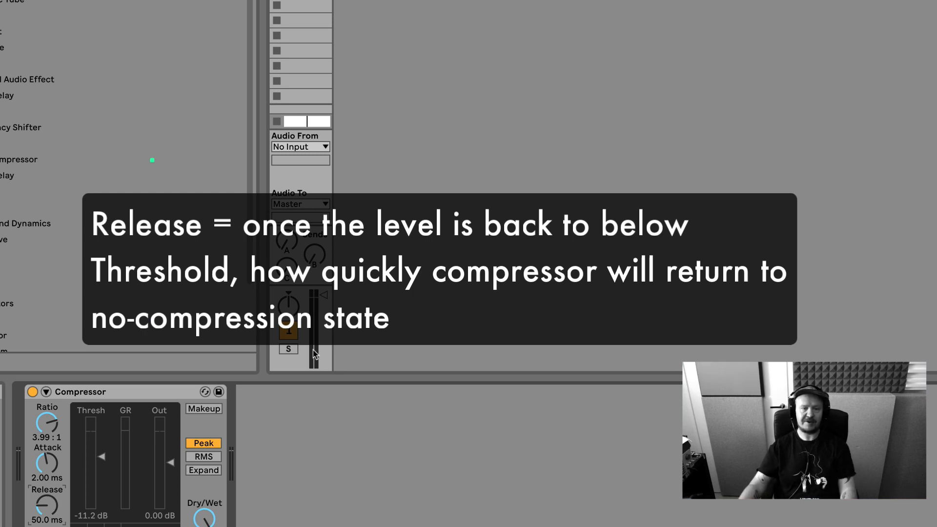
{"action": "left_click_drag", "start_coordinate": [327, 292], "coordinate": [328, 322]}
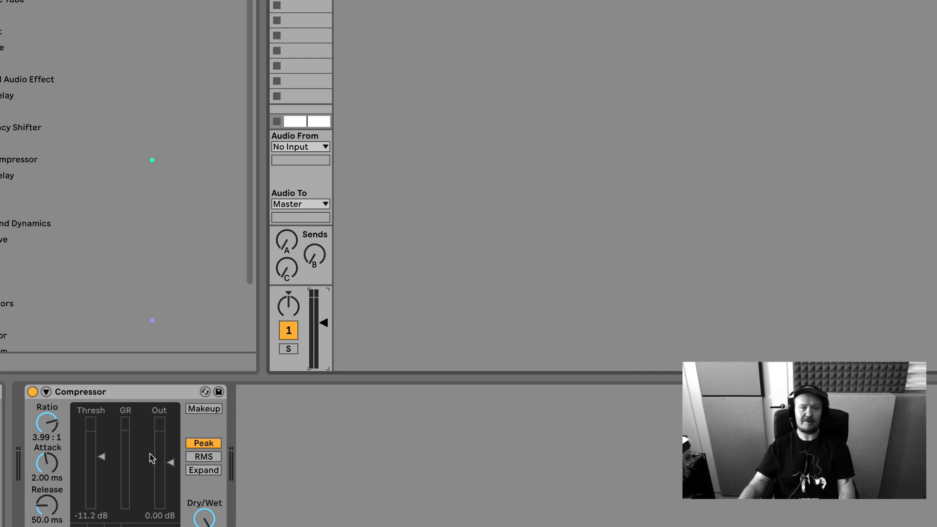
{"action": "left_click_drag", "start_coordinate": [321, 325], "coordinate": [321, 308]}
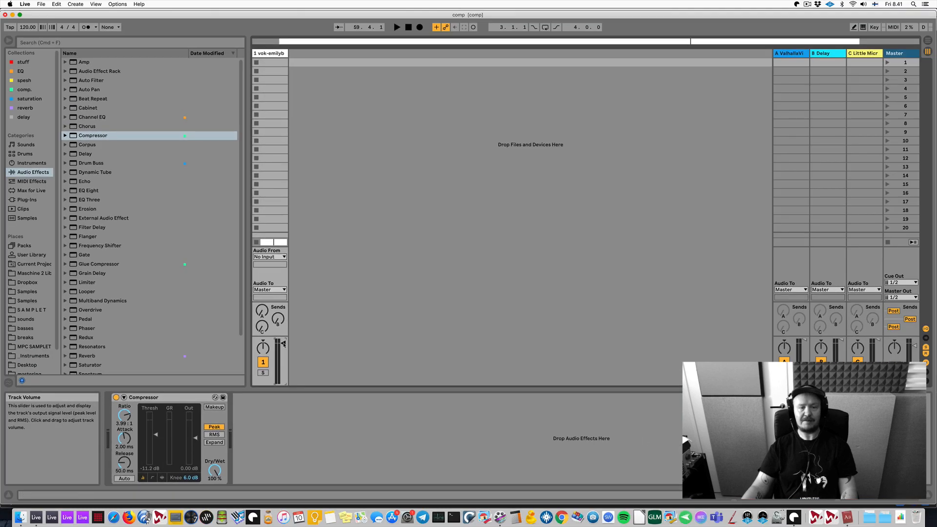
- Return to Arrangement View, set the insert mark at 58.3.3, and play the loud vocal phrase with the current compression
{"action": "key", "text": "Tab"}
{"action": "left_click", "coordinate": [341, 109]}
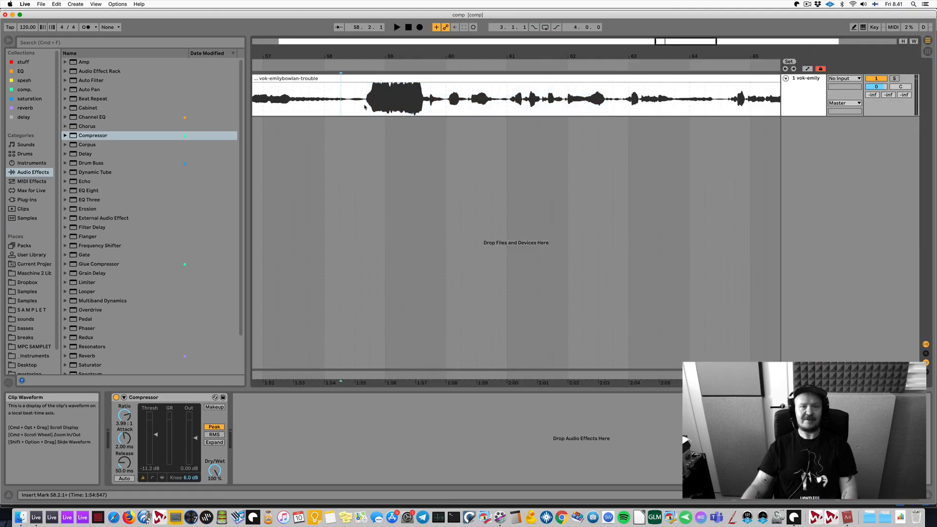
{"action": "left_click", "coordinate": [364, 107]}
{"action": "key", "text": "space"}
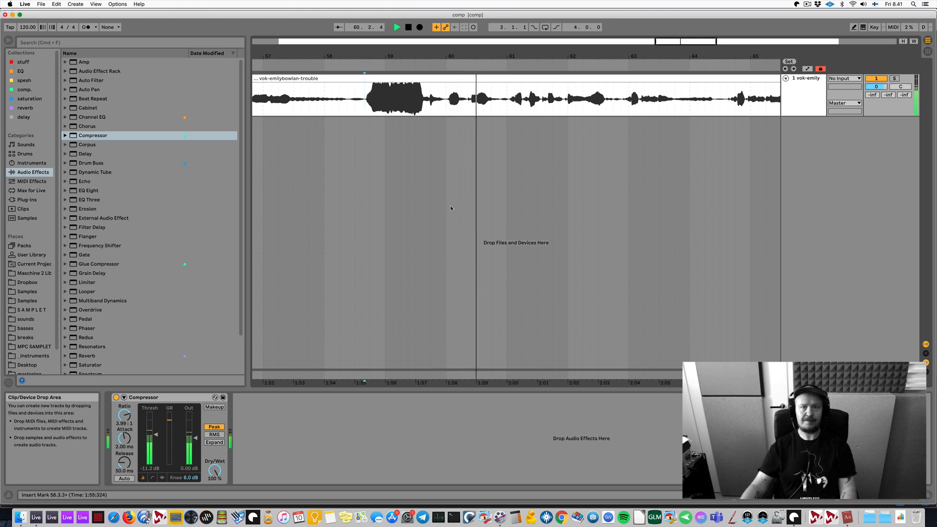
{"action": "scroll", "coordinate": [501, 106], "scroll_direction": "down", "scroll_amount": 3}
{"action": "key", "text": "space"}
- Select the vocal clip from 58.3.3 to 60.4.4, covering the loud phrase and the quieter notes after it
{"action": "left_click_drag", "start_coordinate": [501, 105], "coordinate": [459, 106]}
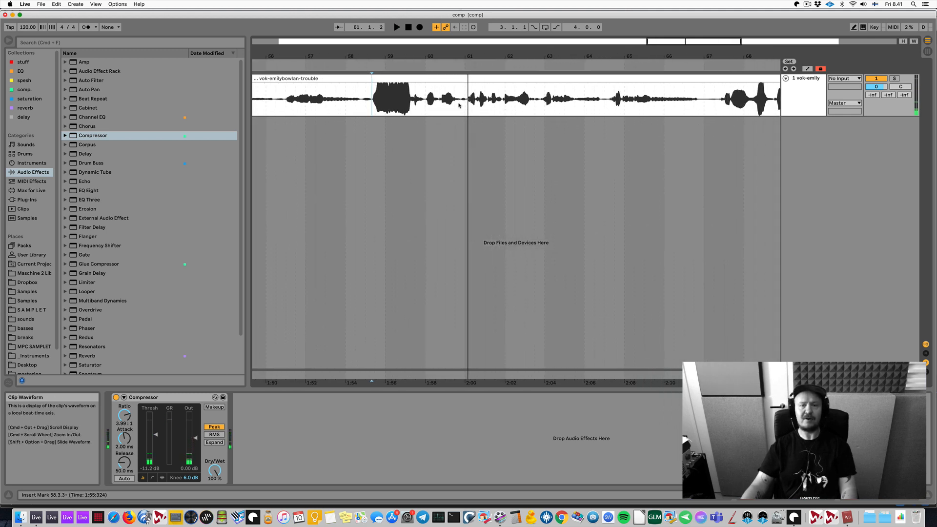
{"action": "scroll", "coordinate": [420, 105], "scroll_direction": "up", "scroll_amount": 5}
{"action": "scroll", "coordinate": [420, 105], "scroll_direction": "down", "scroll_amount": 2}
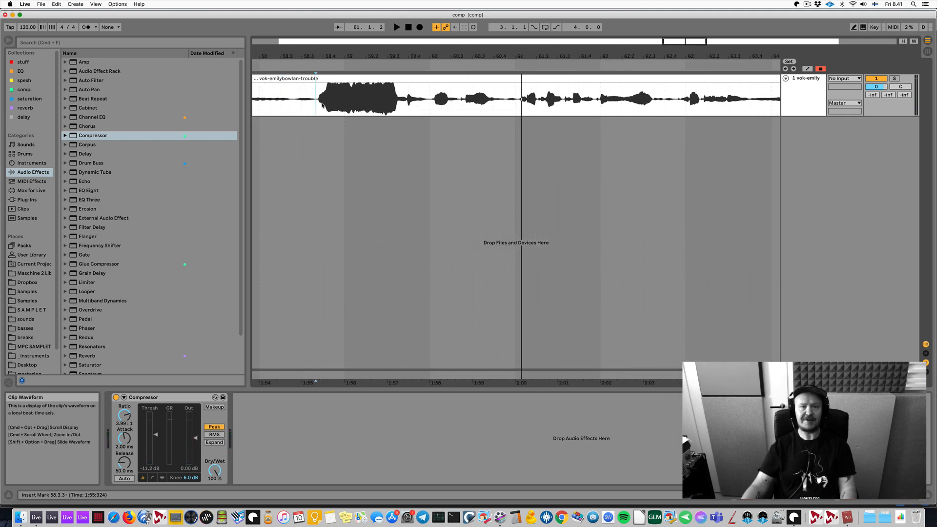
{"action": "left_click_drag", "start_coordinate": [318, 105], "coordinate": [510, 104]}
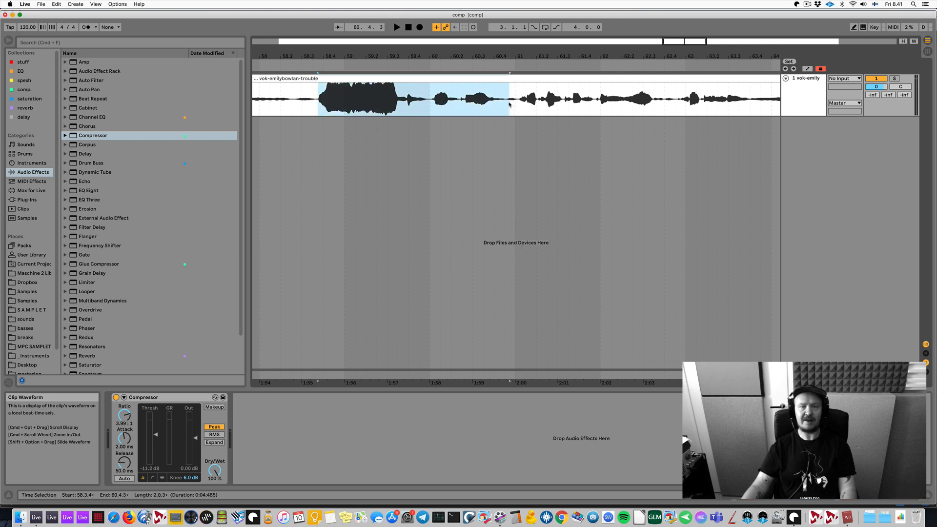
{"action": "left_click", "coordinate": [337, 107]}
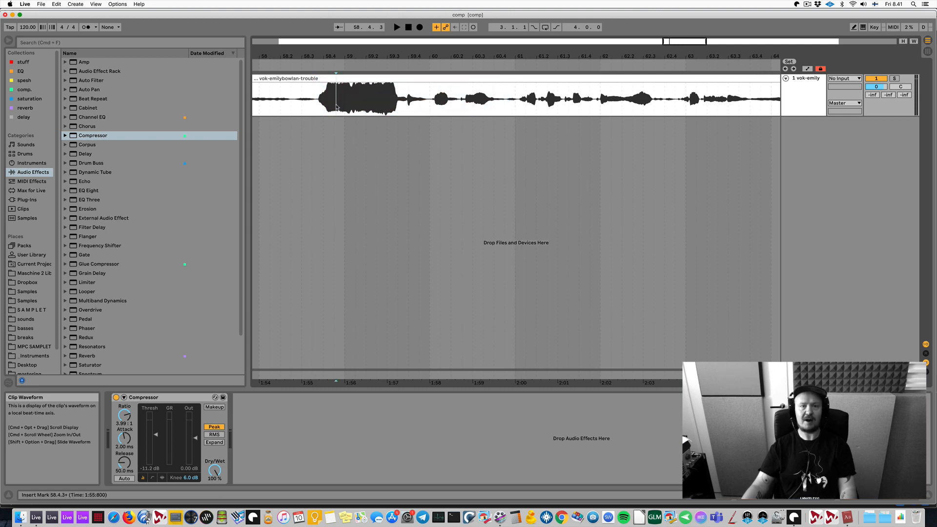
{"action": "left_click_drag", "start_coordinate": [486, 100], "coordinate": [514, 102]}
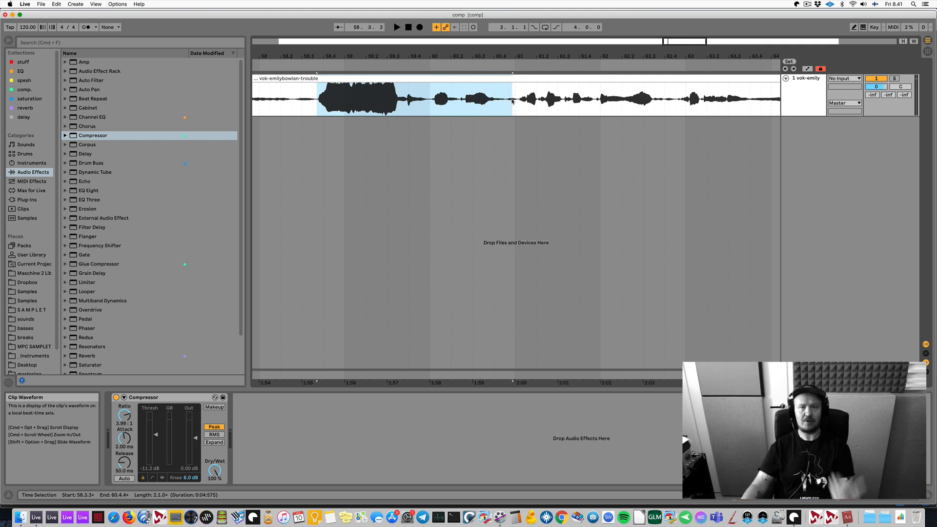
- Switch the Compressor to its Activity view and play the selected vocal passage, comparing it with the device off and on
{"action": "left_click", "coordinate": [162, 478]}
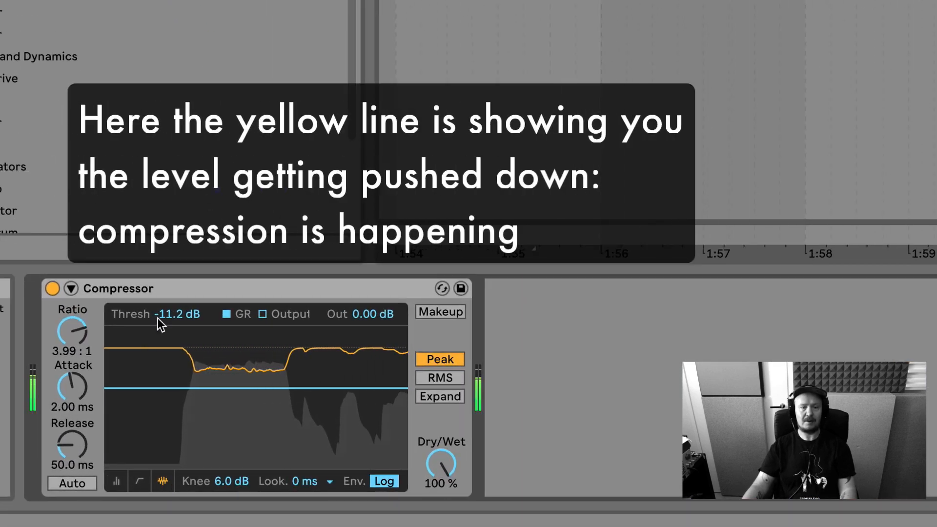
{"action": "left_click", "coordinate": [52, 288]}
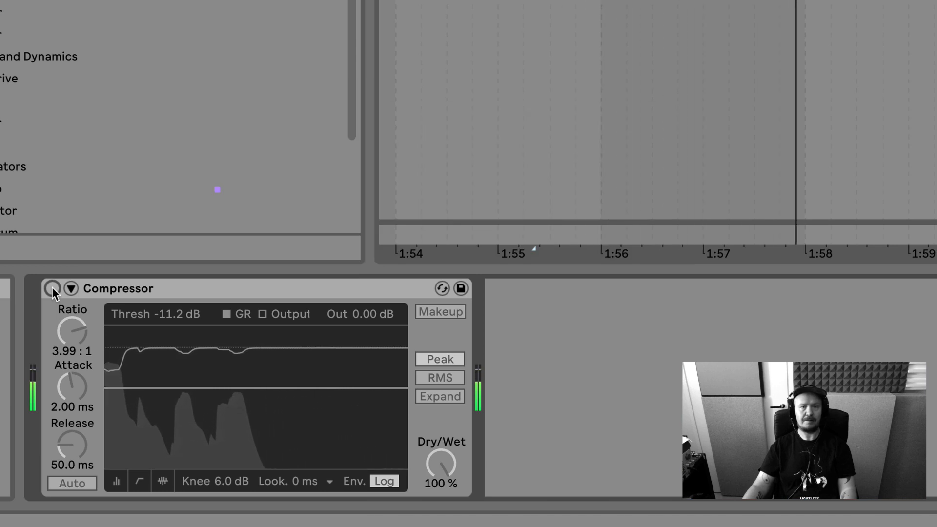
{"action": "left_click", "coordinate": [52, 288]}
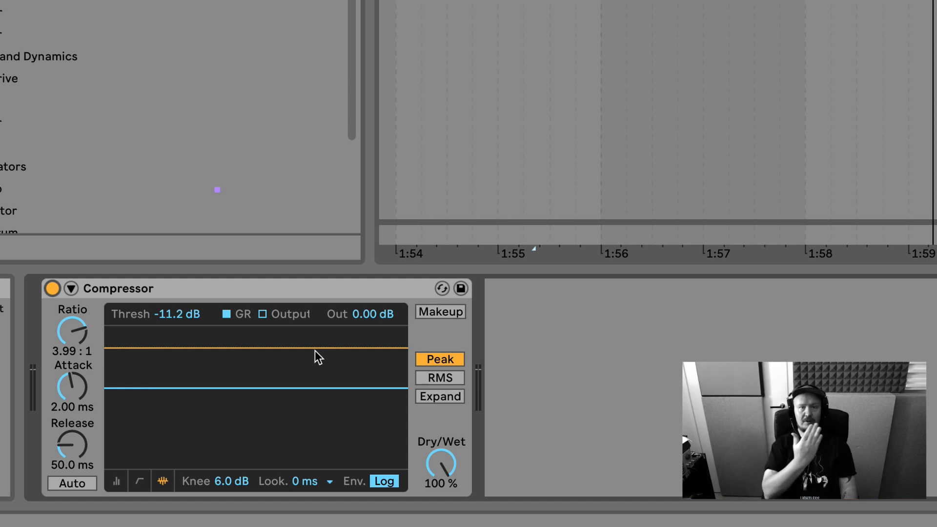
{"action": "key", "text": "space"}
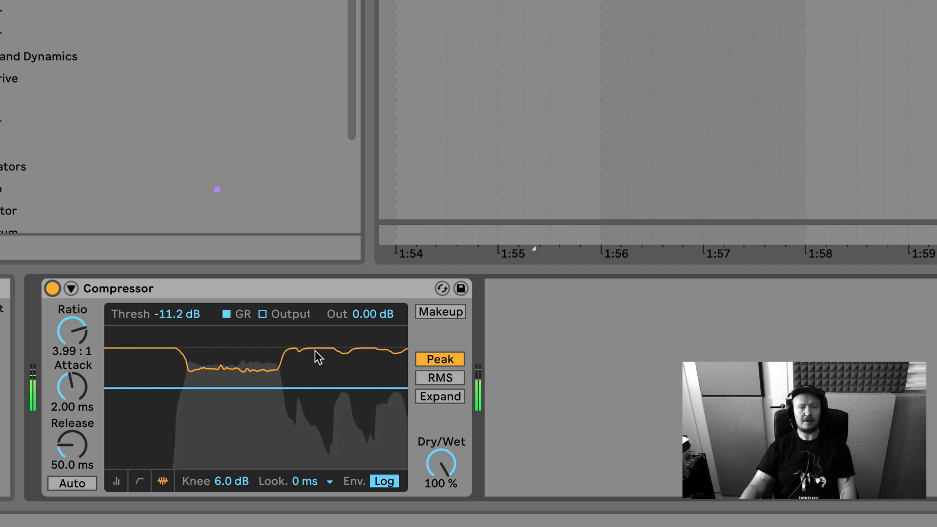
{"action": "key", "text": "space"}
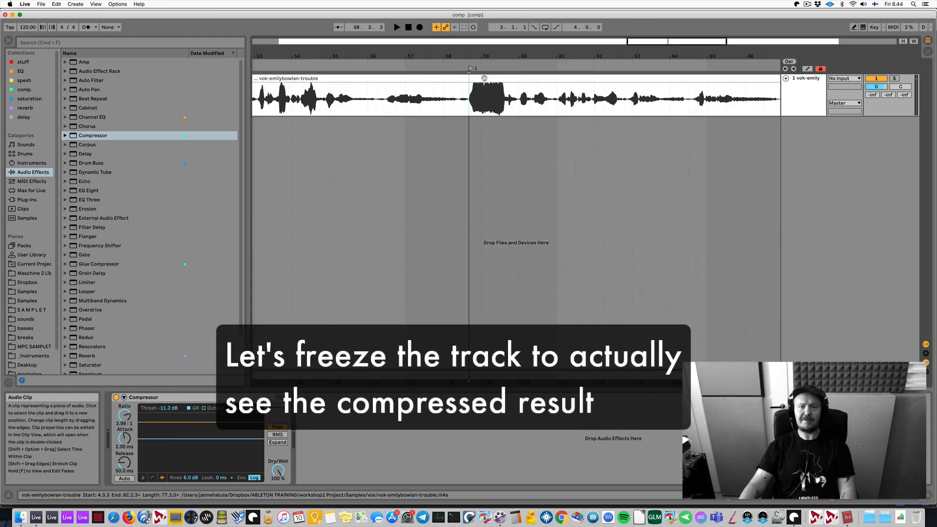
- Freeze the vocal track and copy its frozen clip onto a new audio track below it
{"action": "right_click", "coordinate": [484, 78]}
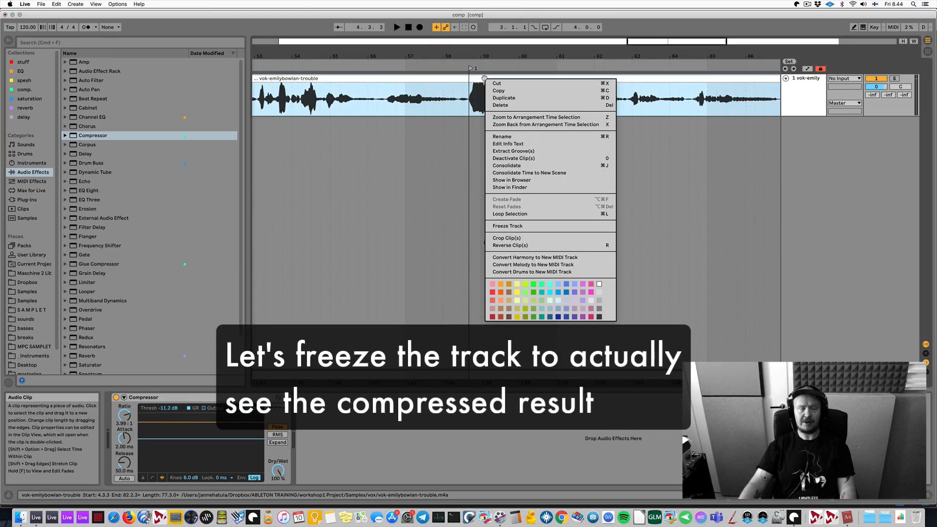
{"action": "left_click", "coordinate": [519, 227]}
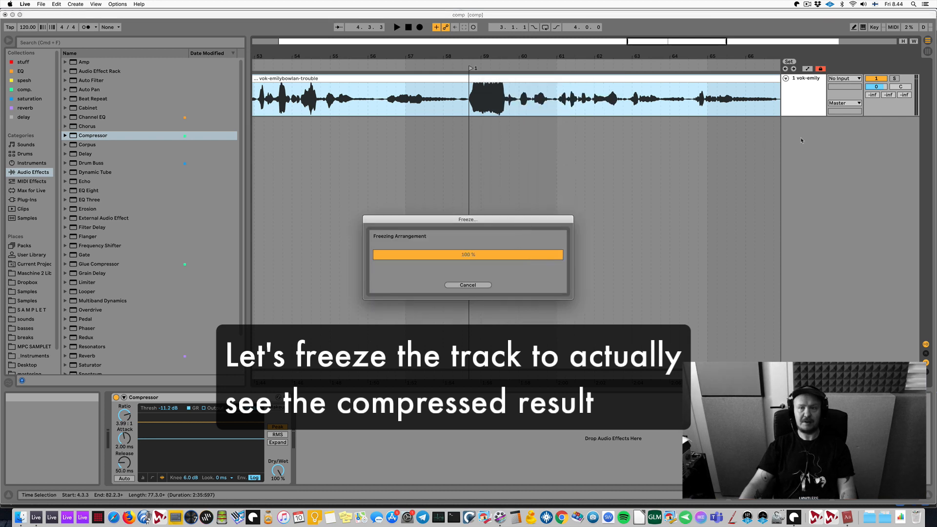
{"action": "key", "text": "super+t"}
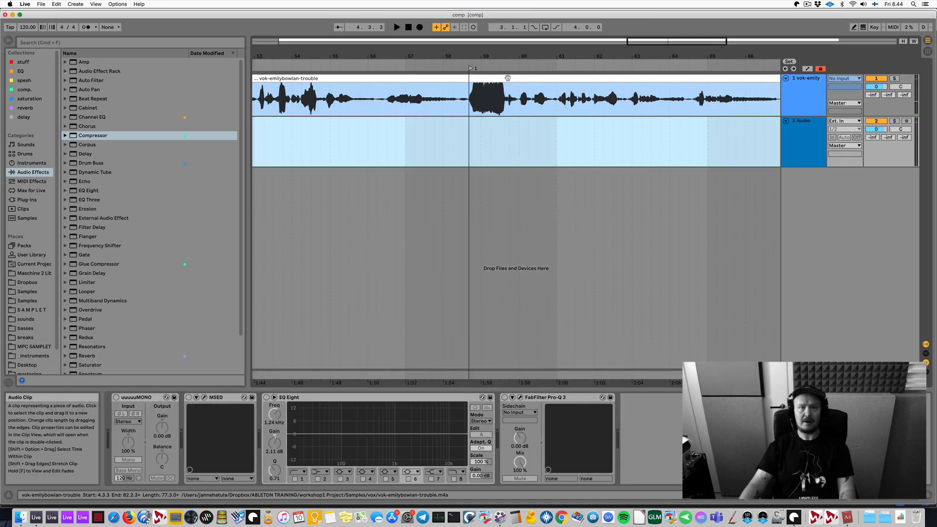
{"action": "left_click_drag", "start_coordinate": [504, 78], "coordinate": [502, 152]}
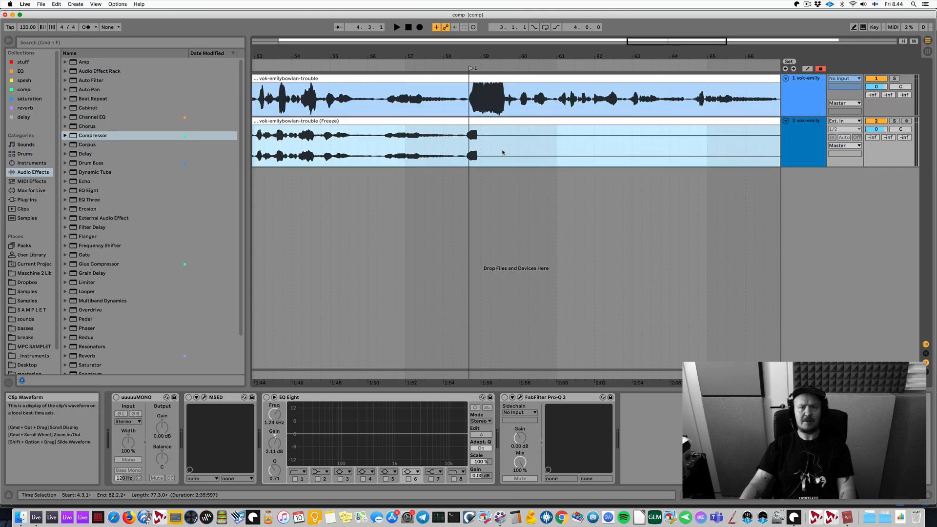
- Align the frozen vocal clip's start with the original at 4.3.3 and enlarge both tracks' waveforms
{"action": "scroll", "coordinate": [521, 148], "scroll_direction": "up", "scroll_amount": 6}
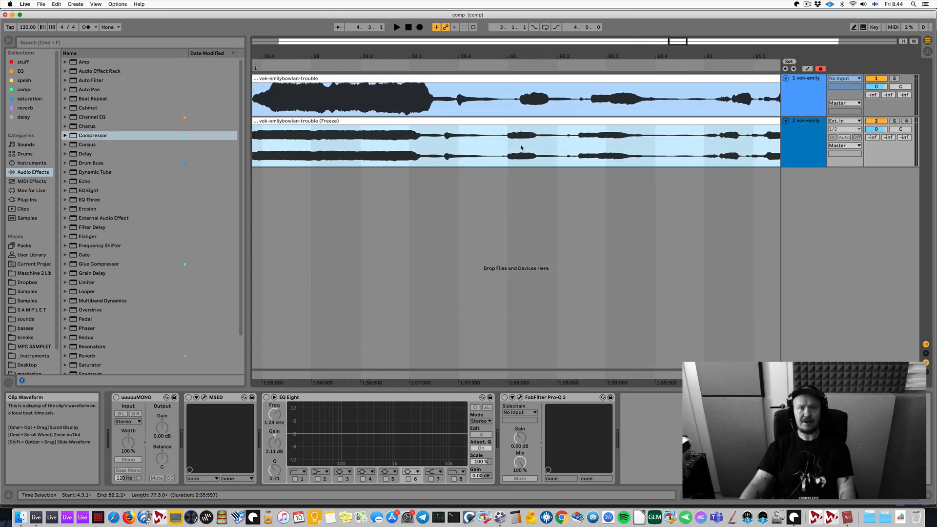
{"action": "left_click_drag", "start_coordinate": [346, 121], "coordinate": [356, 126]}
{"action": "scroll", "coordinate": [347, 146], "scroll_direction": "up", "scroll_amount": 2}
{"action": "scroll", "coordinate": [347, 146], "scroll_direction": "up", "scroll_amount": 3}
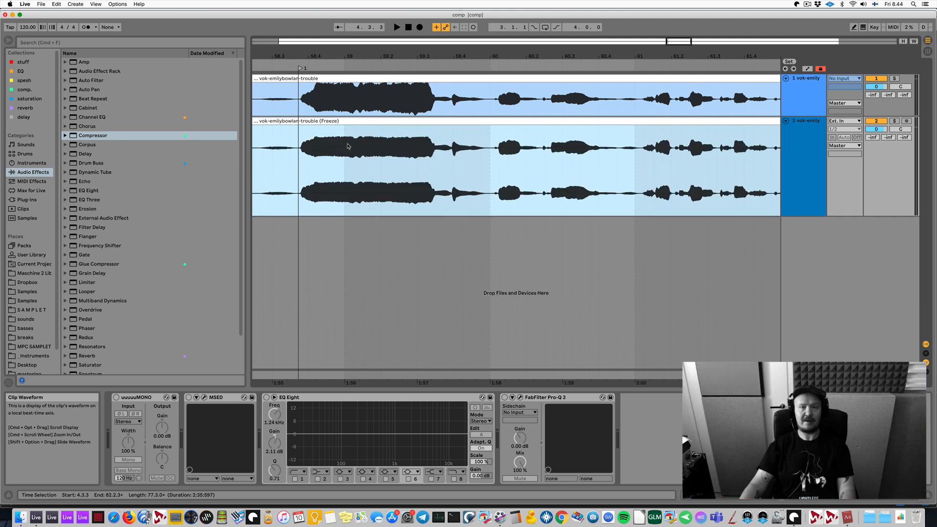
{"action": "scroll", "coordinate": [438, 104], "scroll_direction": "up", "scroll_amount": 5}
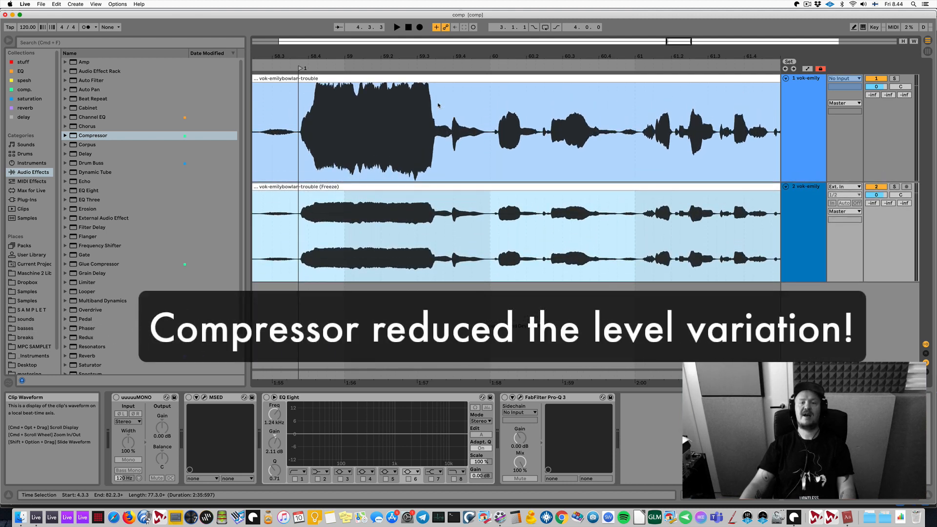
- Select 58.3.3 to 59.3.4 in the original vocal and a matching, longer passage in the frozen copy to compare levels
{"action": "left_click", "coordinate": [452, 131]}
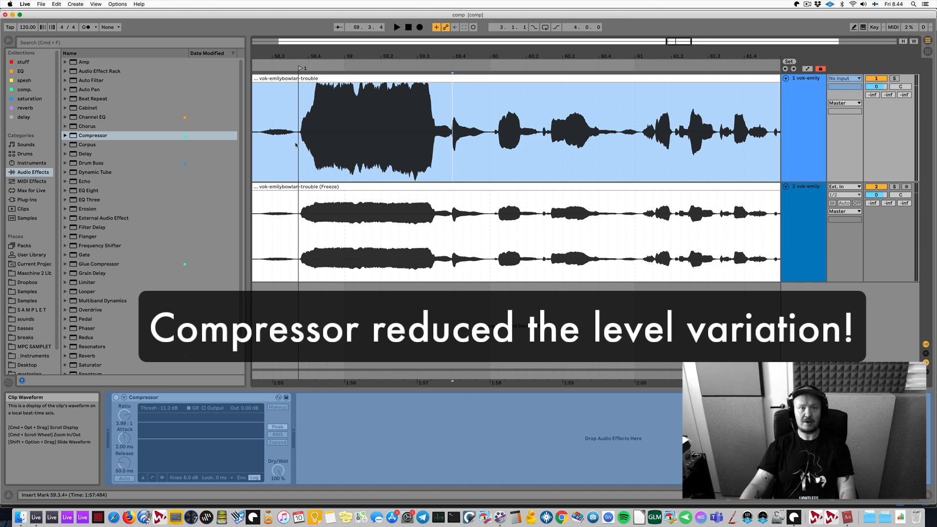
{"action": "left_click_drag", "start_coordinate": [298, 144], "coordinate": [451, 144]}
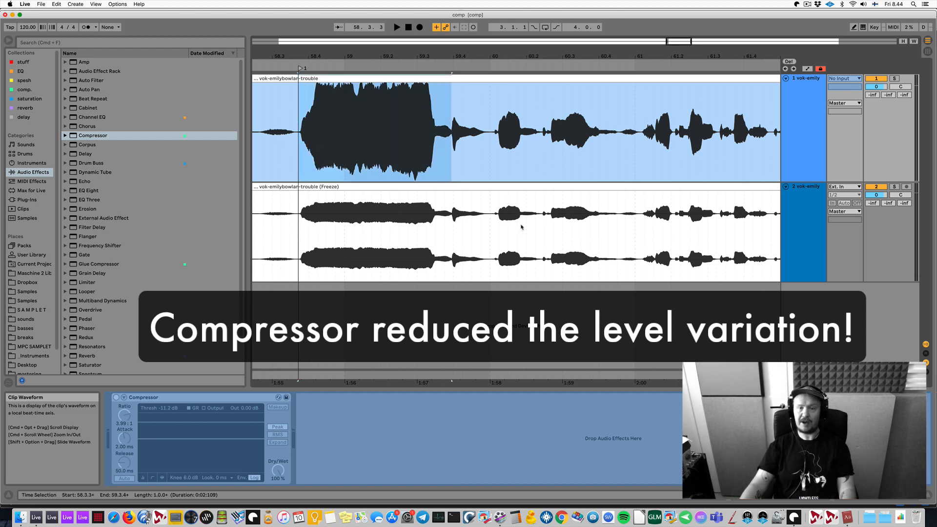
{"action": "left_click_drag", "start_coordinate": [298, 232], "coordinate": [618, 233]}
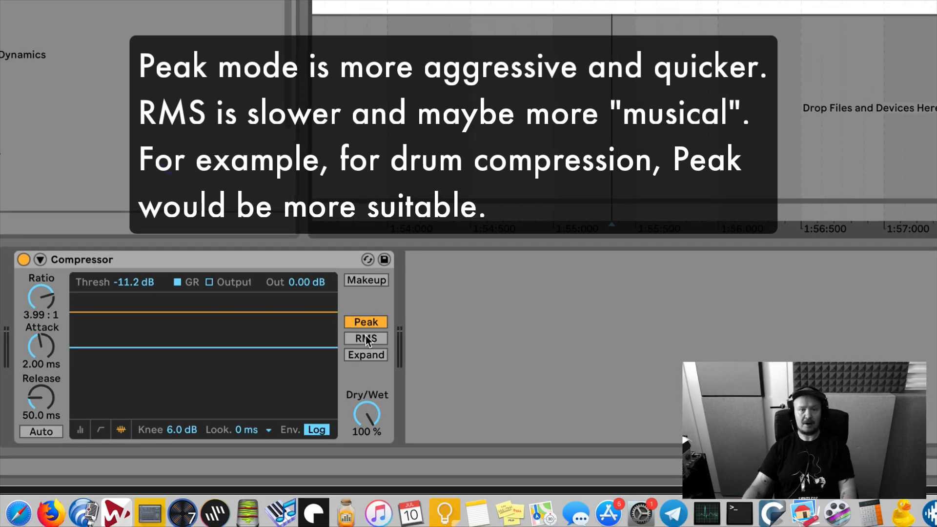
- Switch the Compressor to RMS detection, and try a 0.03 ms attack before resetting the attack to 2.00 ms
{"action": "left_click", "coordinate": [365, 337]}
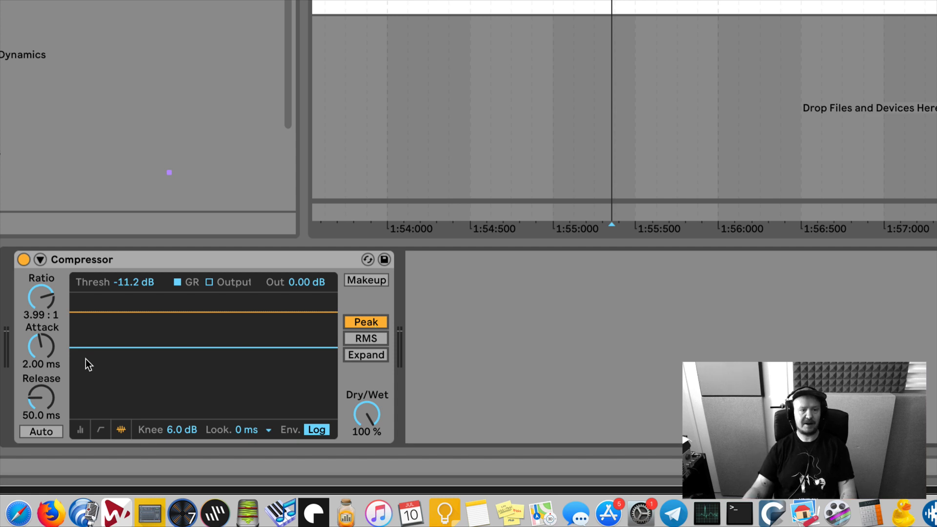
{"action": "left_click_drag", "start_coordinate": [41, 347], "coordinate": [41, 360]}
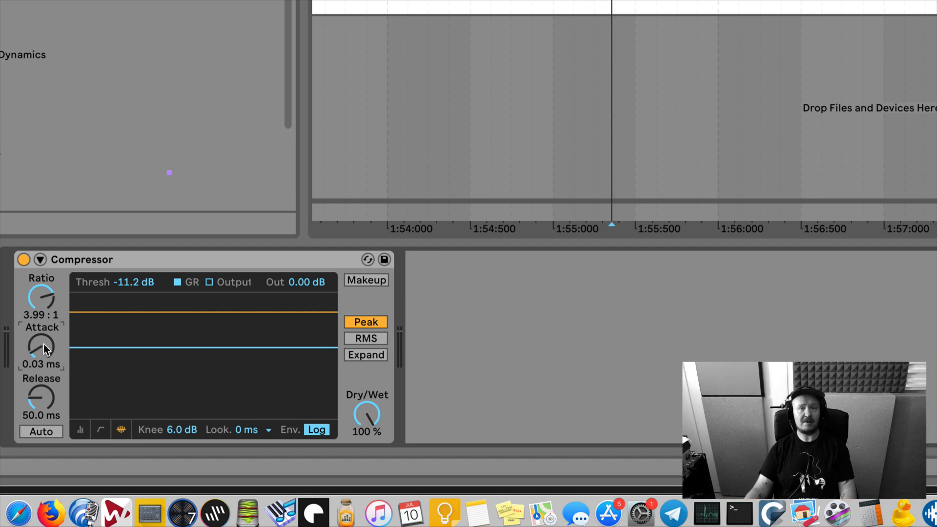
{"action": "key", "text": "Delete"}
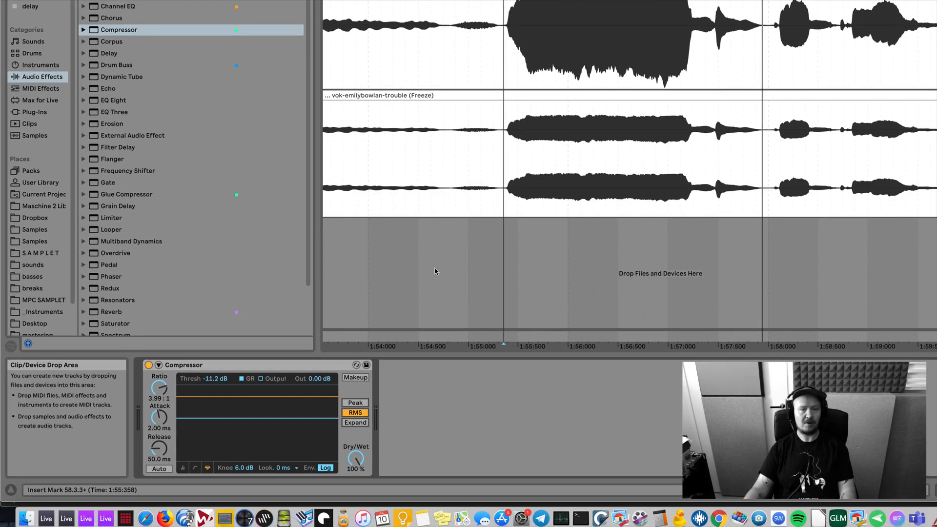
- Lengthen the Compressor's attack time to 10.4 ms on the original vocal track
{"action": "scroll", "coordinate": [600, 151], "scroll_direction": "right", "scroll_amount": 3}
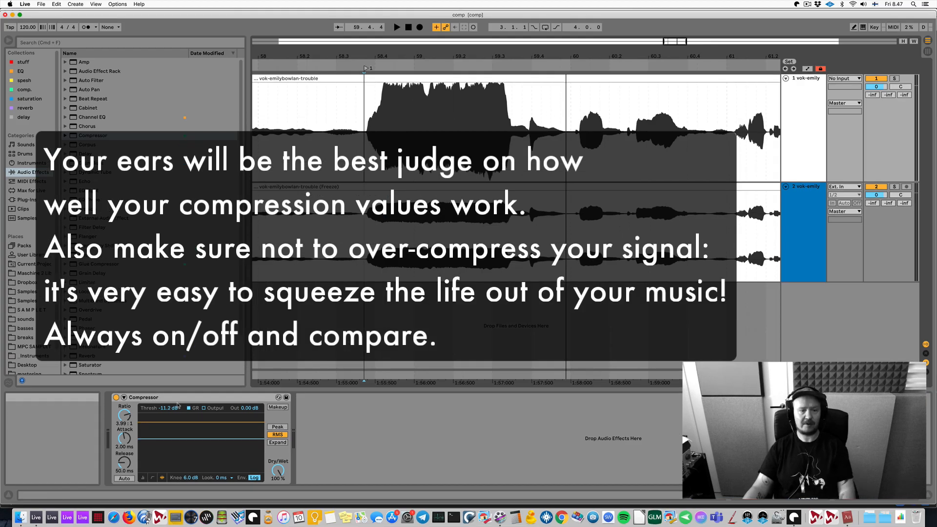
{"action": "left_click_drag", "start_coordinate": [128, 435], "coordinate": [128, 430]}
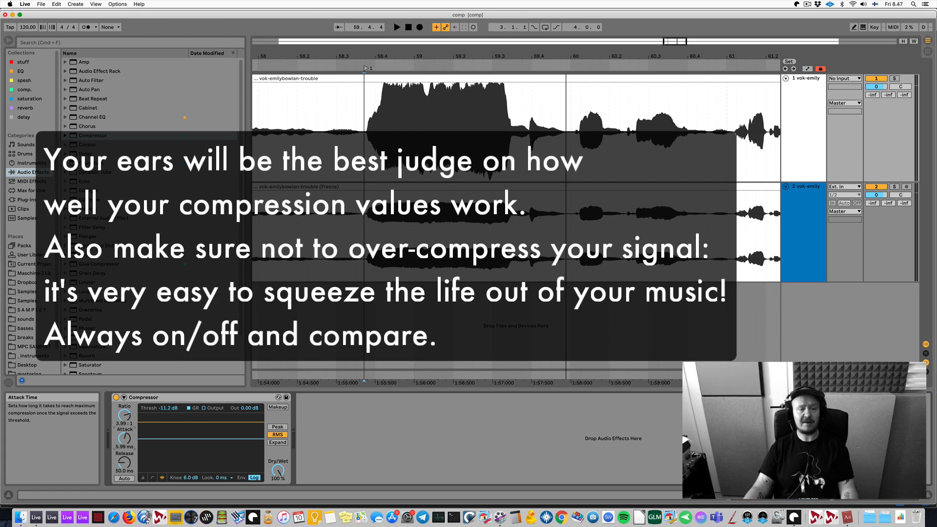
{"action": "left_click_drag", "start_coordinate": [125, 437], "coordinate": [124, 433]}
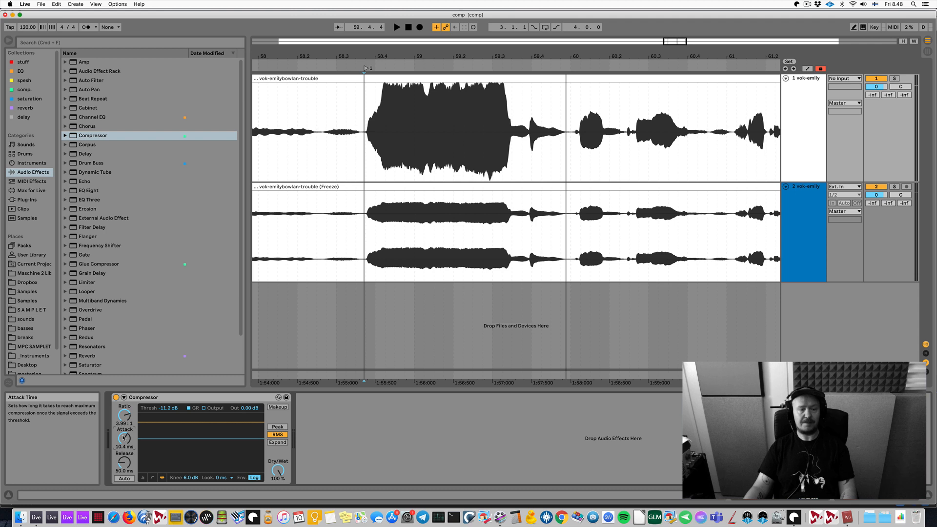